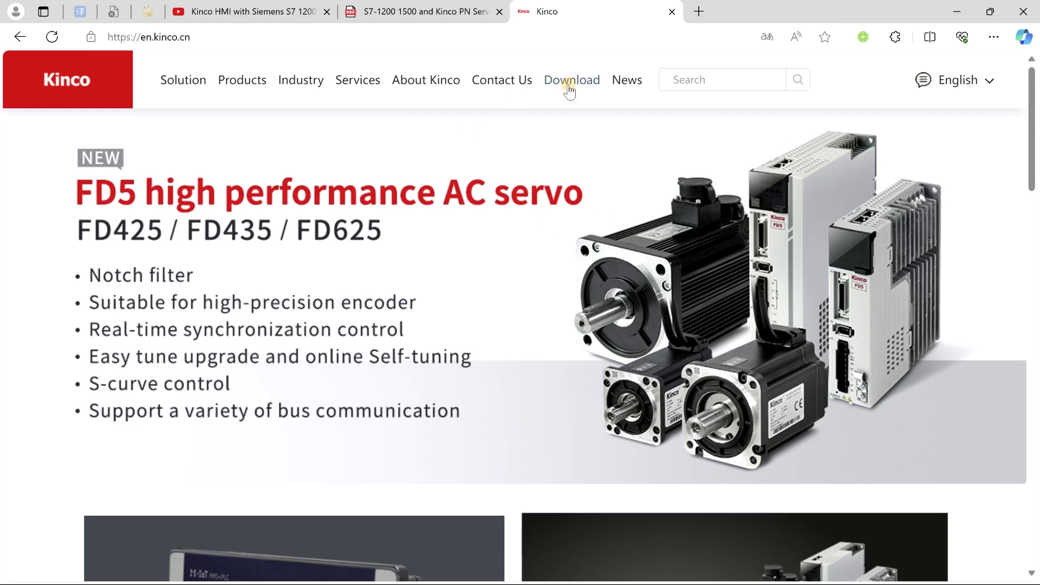
Browse Kinco's Download > Software > Servo drive & motor list showing the MD60 GSDML file.
left_click(569, 92)
scroll(447, 249, "down", 5)
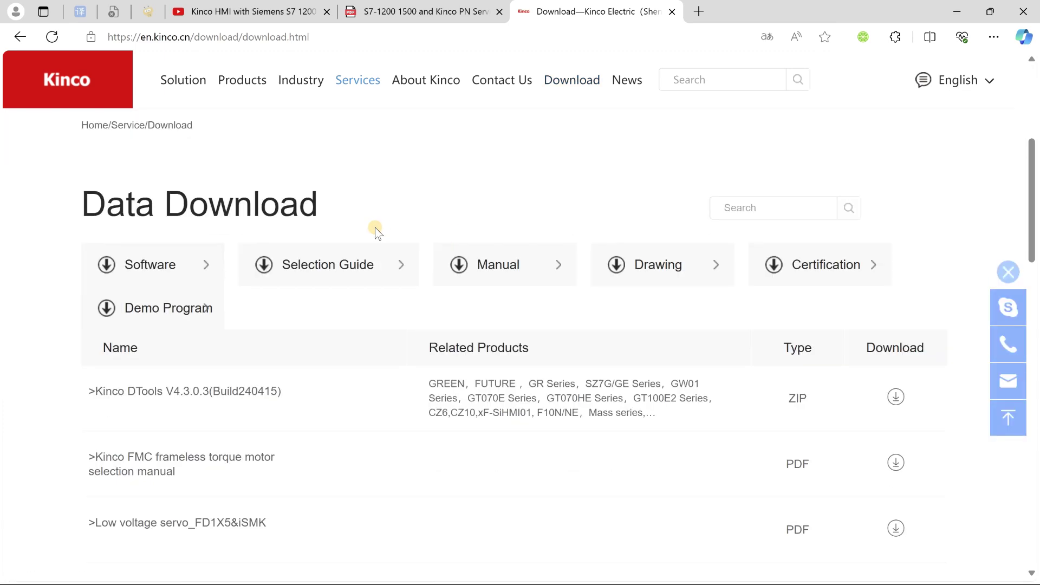
mouse_move(153, 265)
left_click(166, 439)
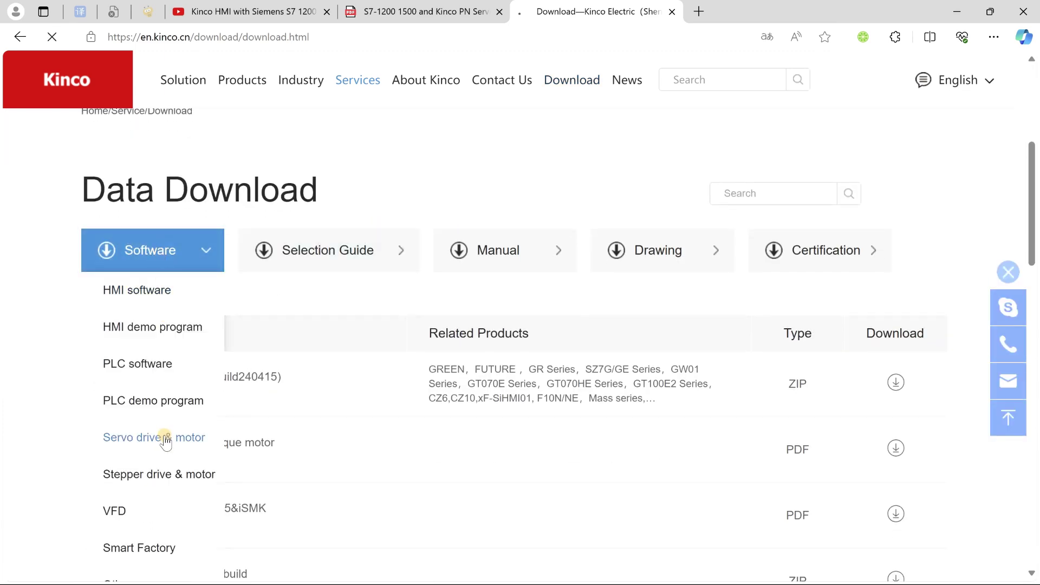
scroll(272, 343, "down", 5)
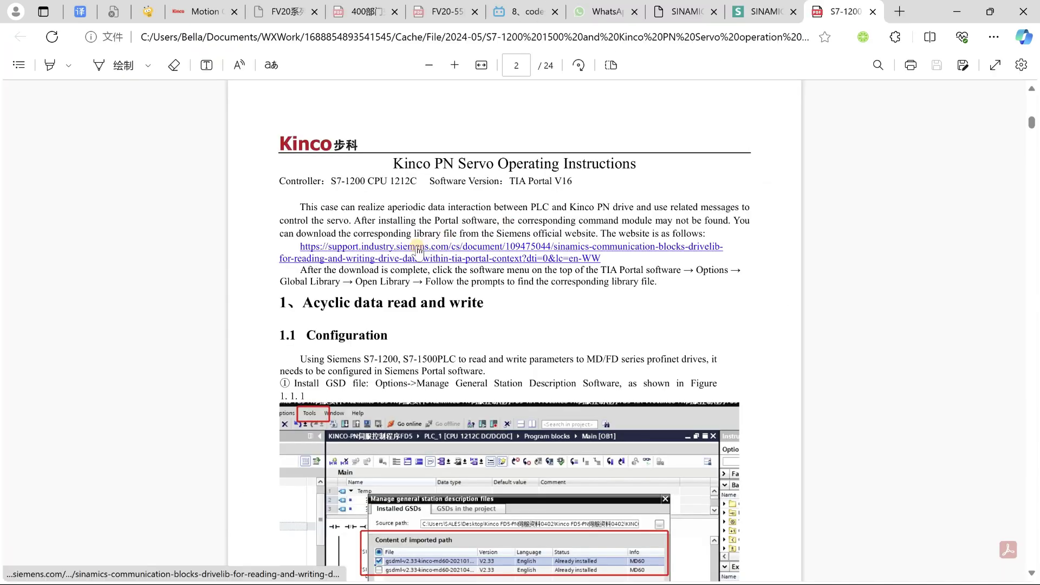
Follow the PDF's Siemens support link to the SINAMICS DriveLib download section.
left_click(417, 247)
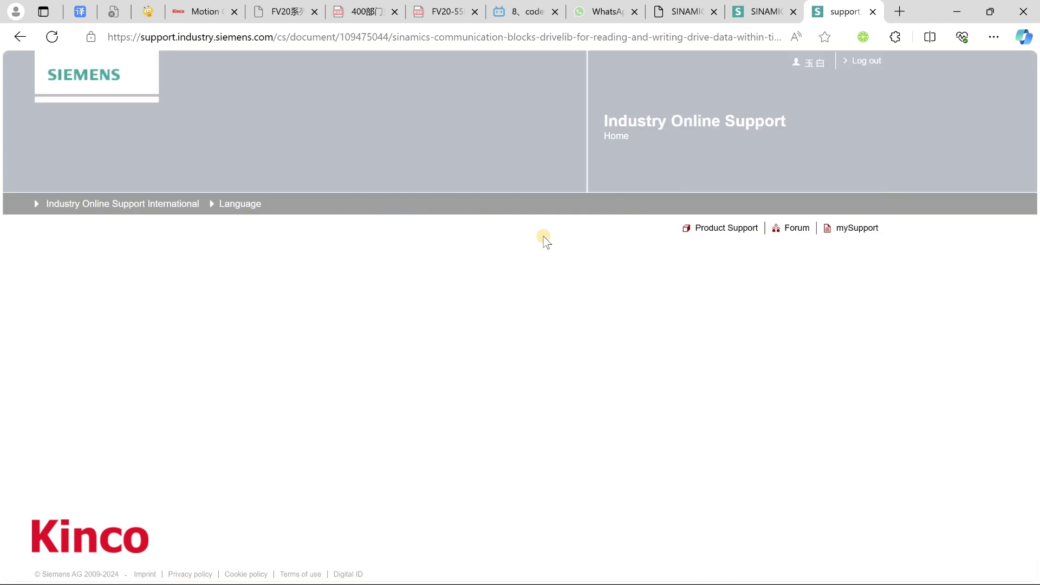
scroll(401, 370, "down", 4)
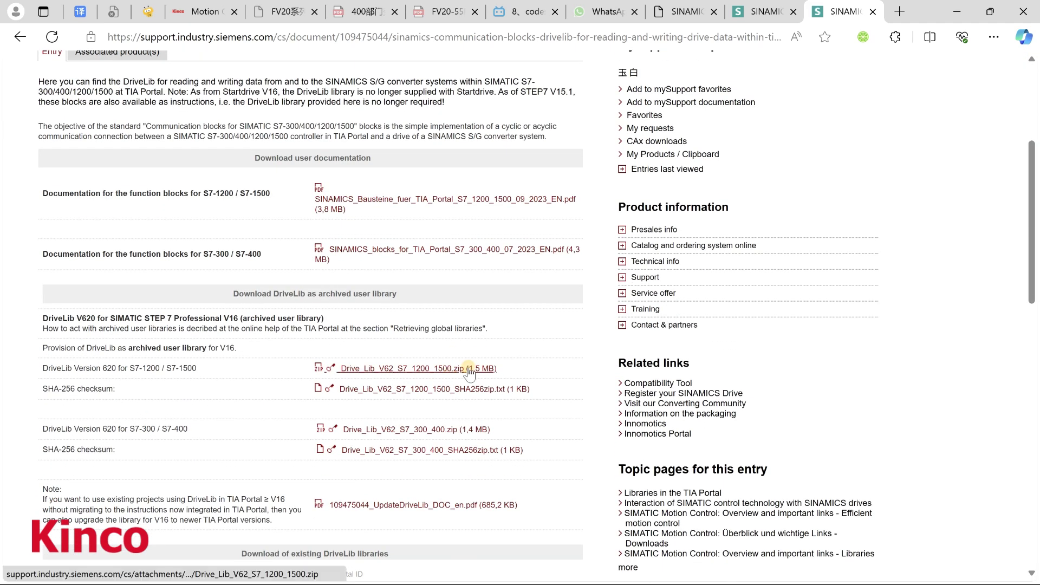
Download the DriveLib V62 archive and browse to the Desktop's Drive_Lib_V62_S7_1200_1500 folder.
left_click(470, 371)
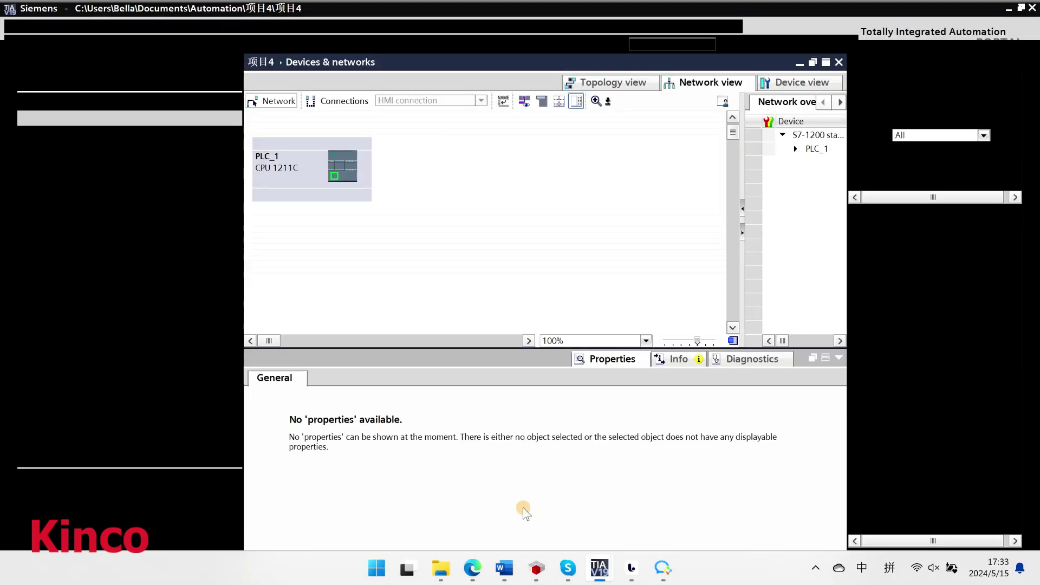
left_click(189, 27)
mouse_move(214, 125)
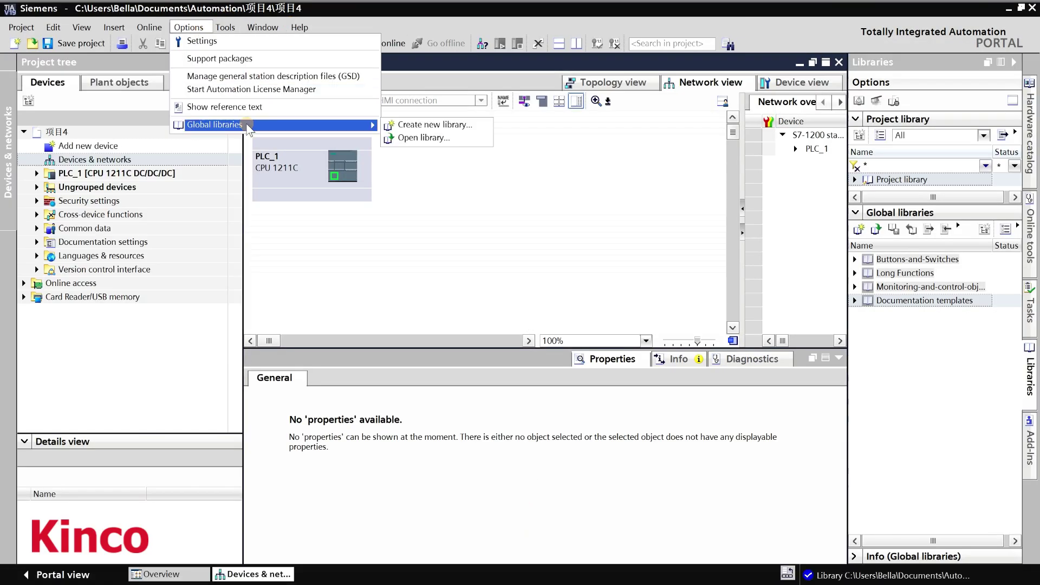
left_click(423, 137)
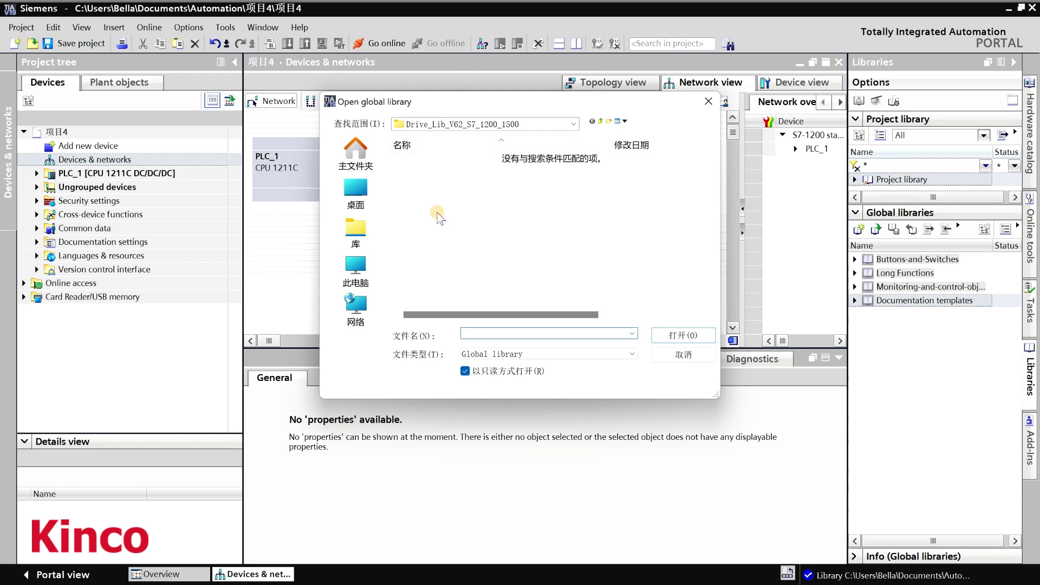
left_click(355, 192)
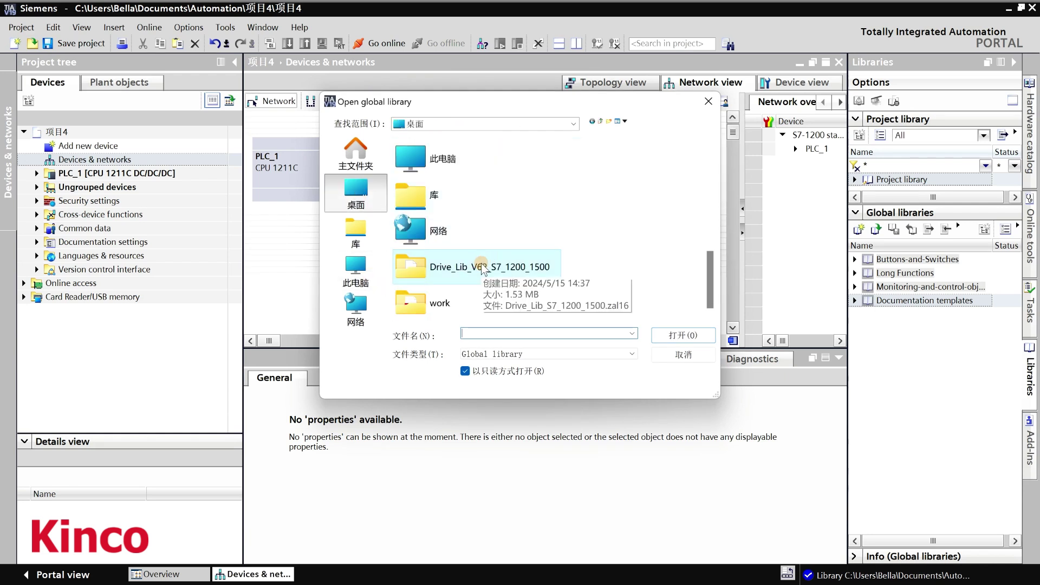
double_click(480, 301)
Open the compressed Drive_Lib_S7_1200_1500.zal16 global library file.
left_click(544, 354)
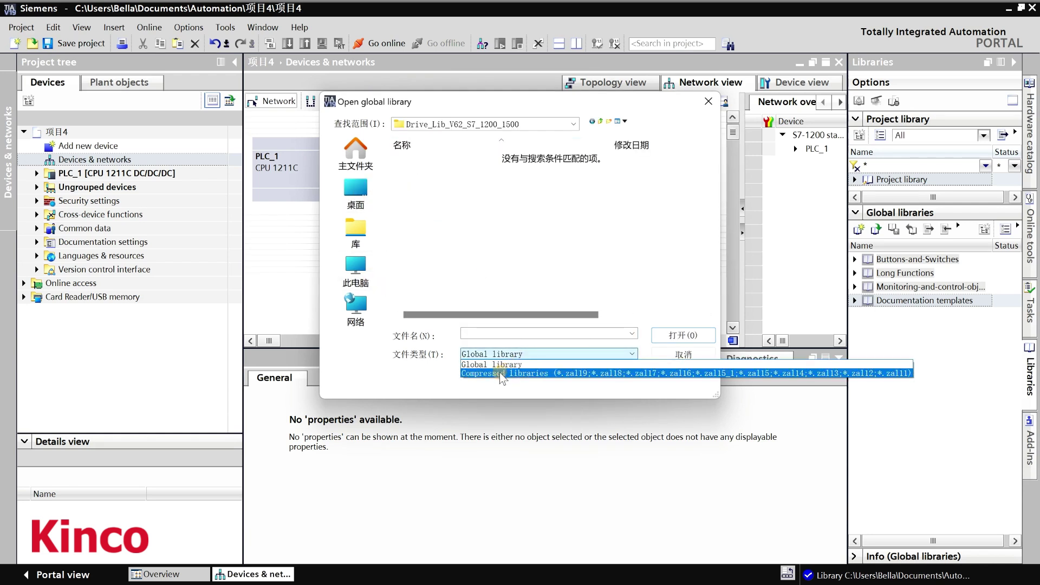
left_click(504, 373)
left_click(620, 158)
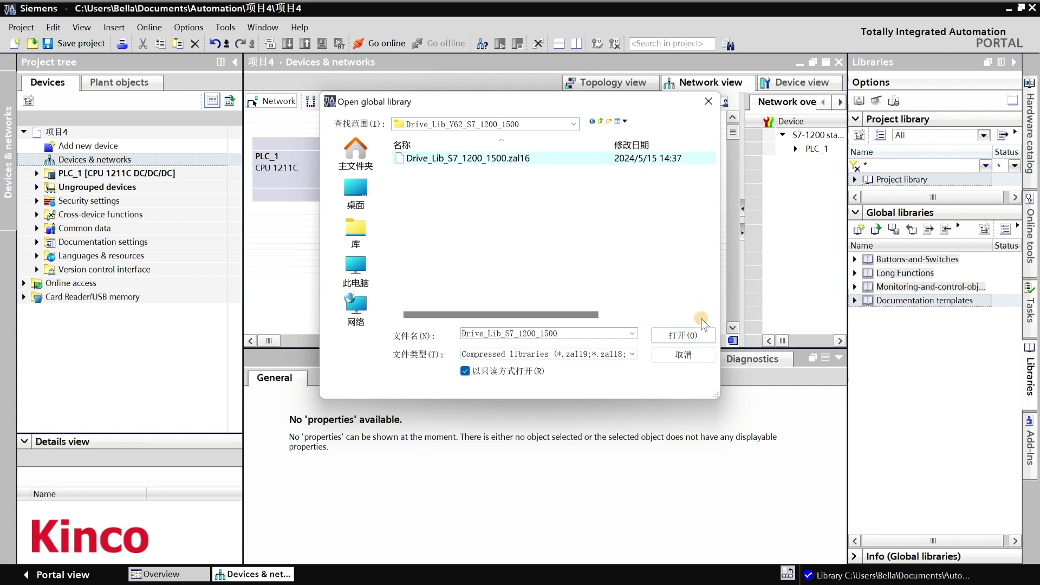
left_click(681, 336)
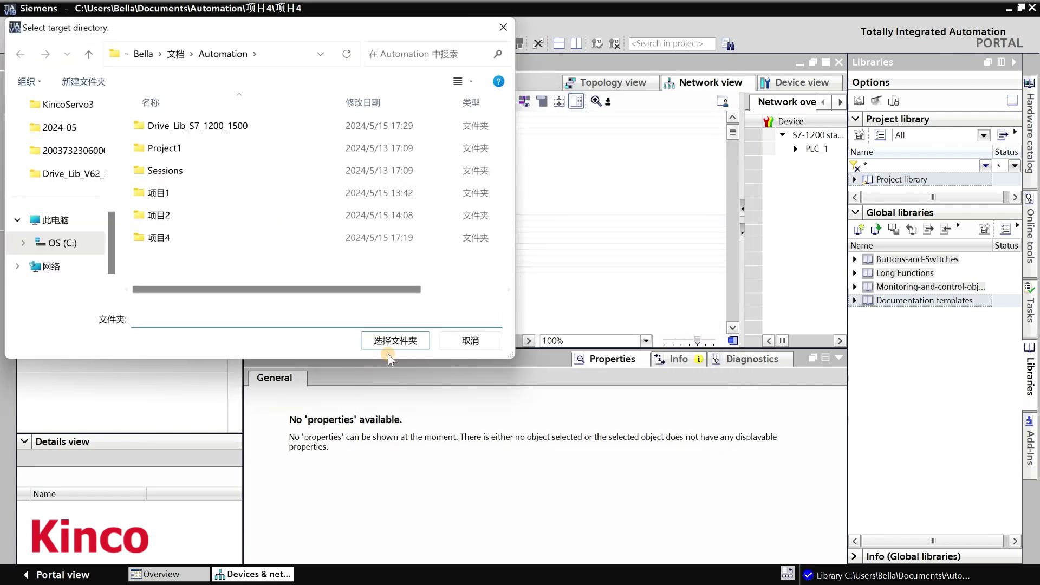
Extract to the Automation folder, replace the existing copy, and upgrade the library to V19.
left_click(403, 341)
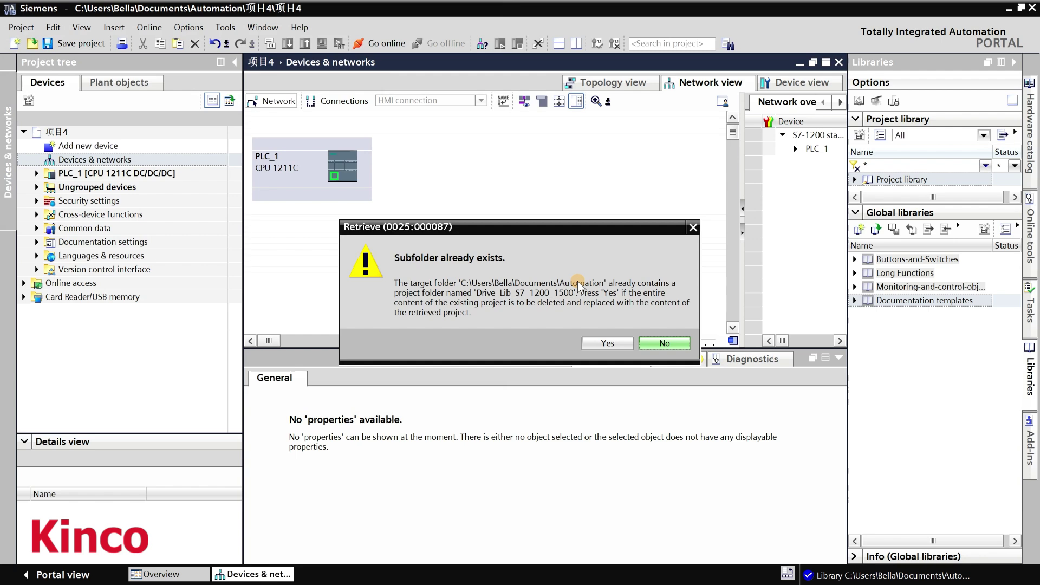
left_click(608, 343)
left_click(608, 343)
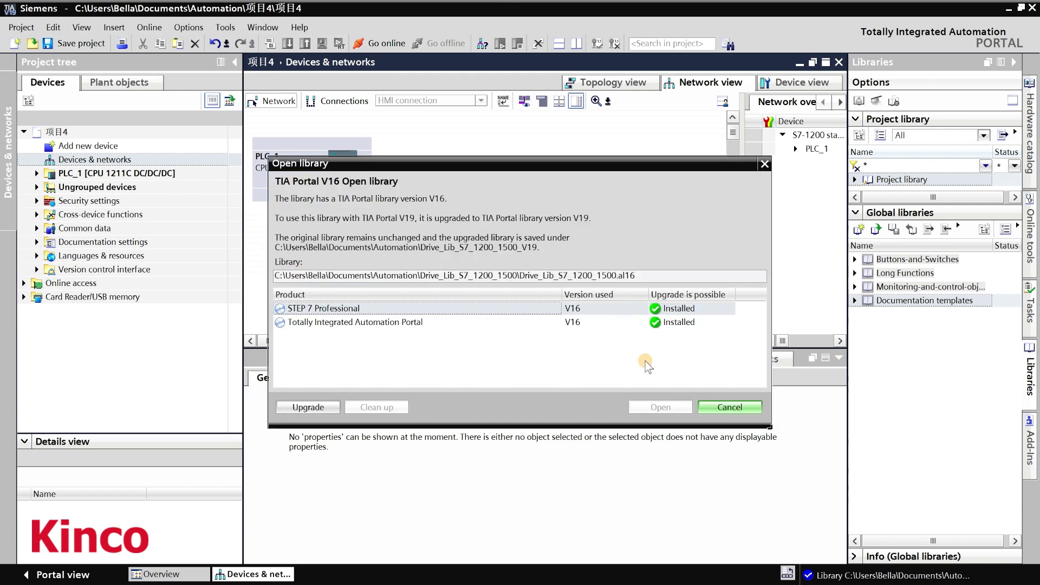
left_click(311, 406)
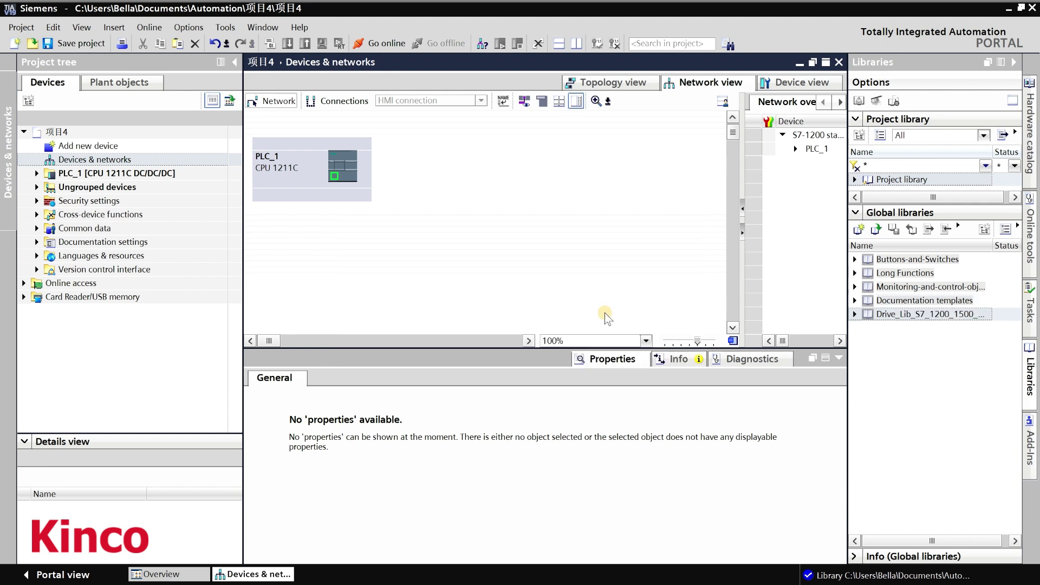
Expand Drive_Lib_S7_1200_1500 > Master copies > 03_SINAMICS in the Libraries task card.
left_click(855, 315)
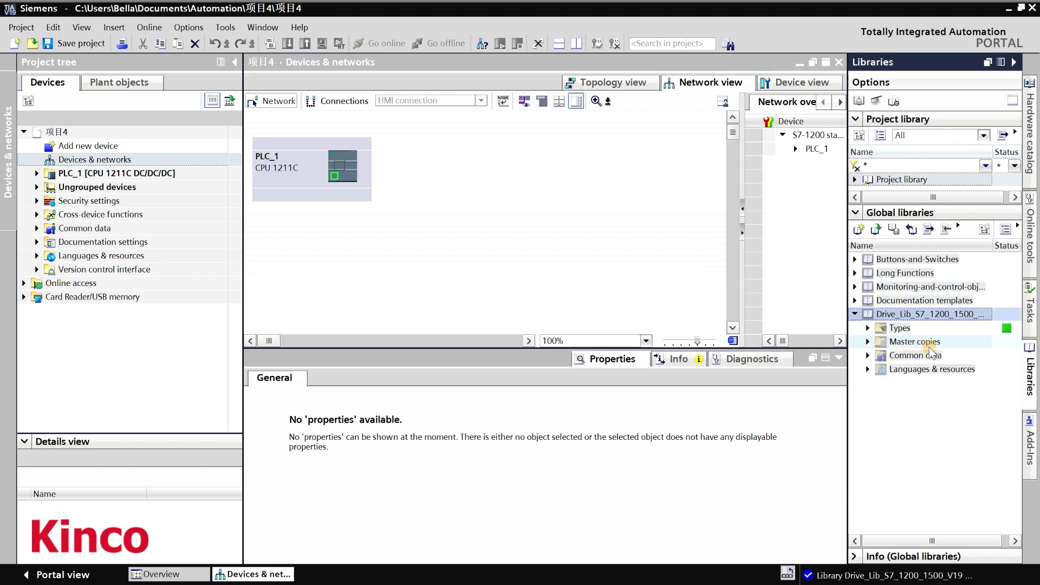
left_click(868, 342)
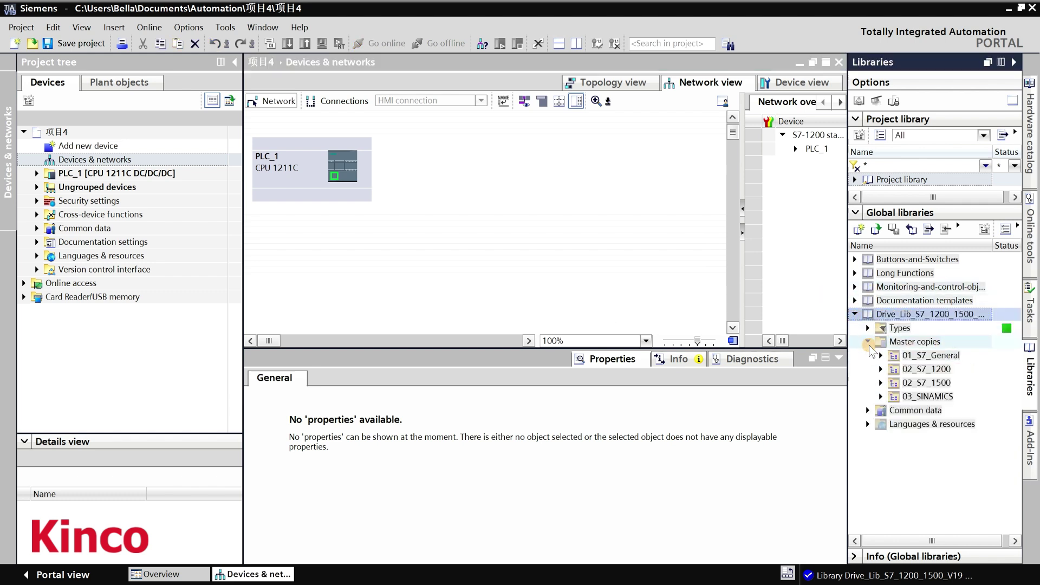
left_click(881, 396)
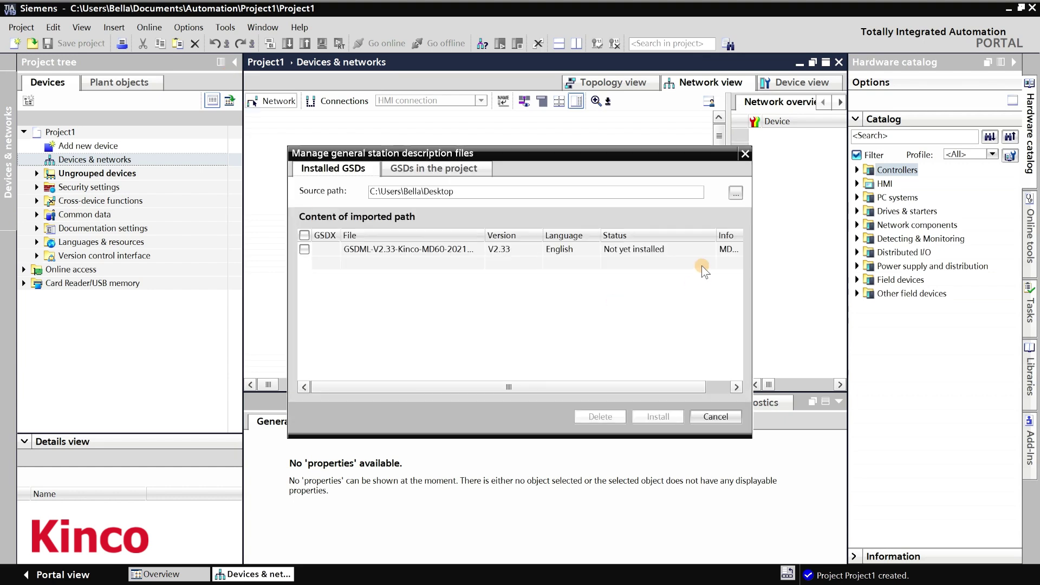
Install the Kinco MD60 GSDML file from the Desktop and close the GSD file manager.
left_click(735, 193)
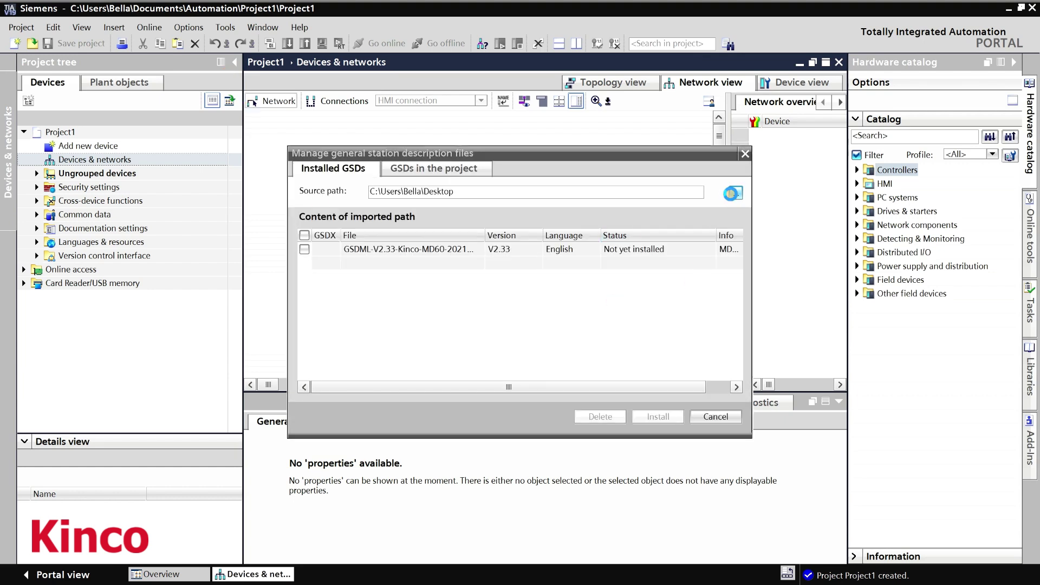
left_click(407, 382)
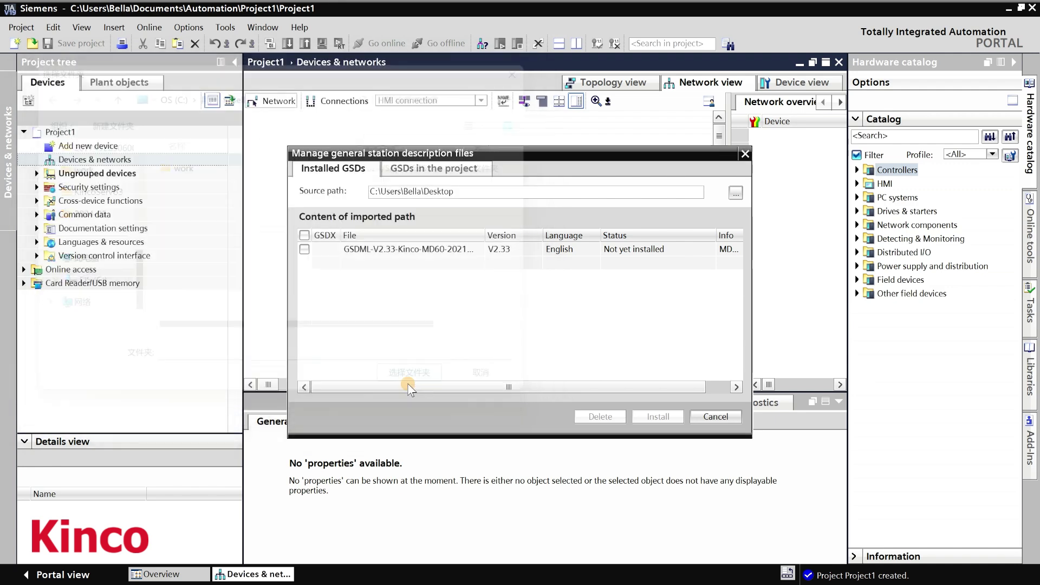
left_click(304, 250)
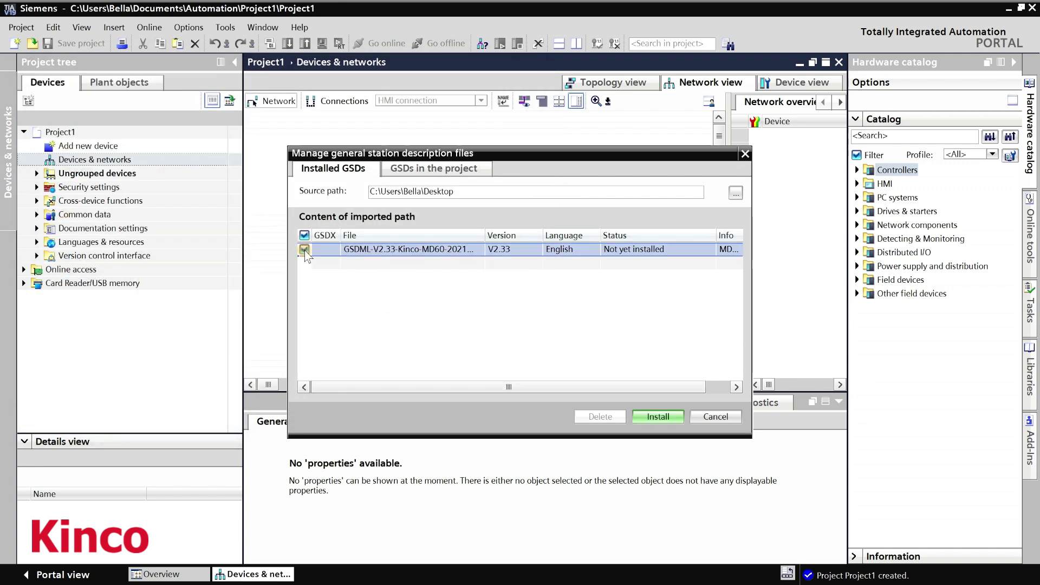
left_click(650, 414)
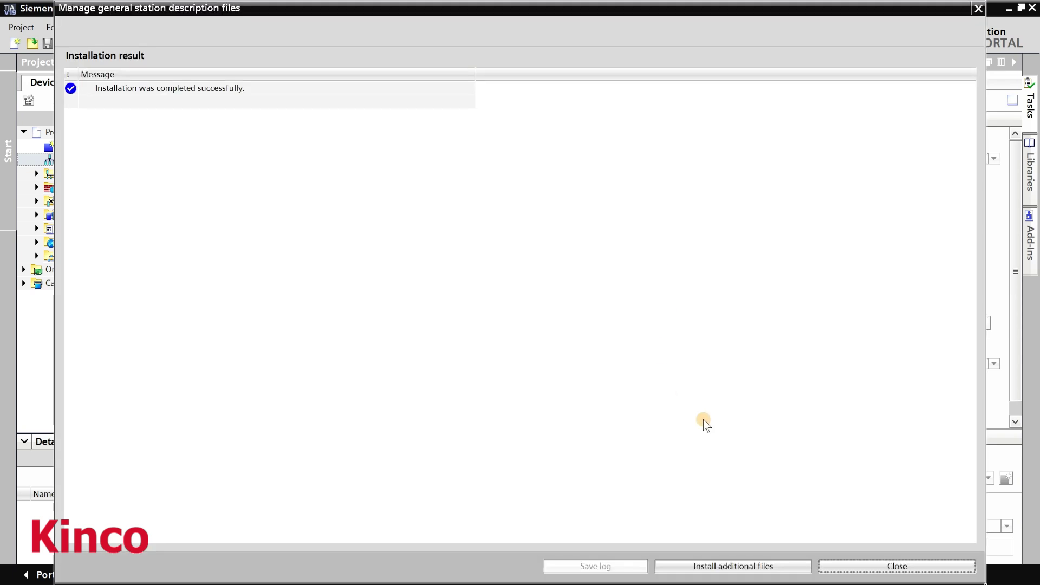
left_click(746, 558)
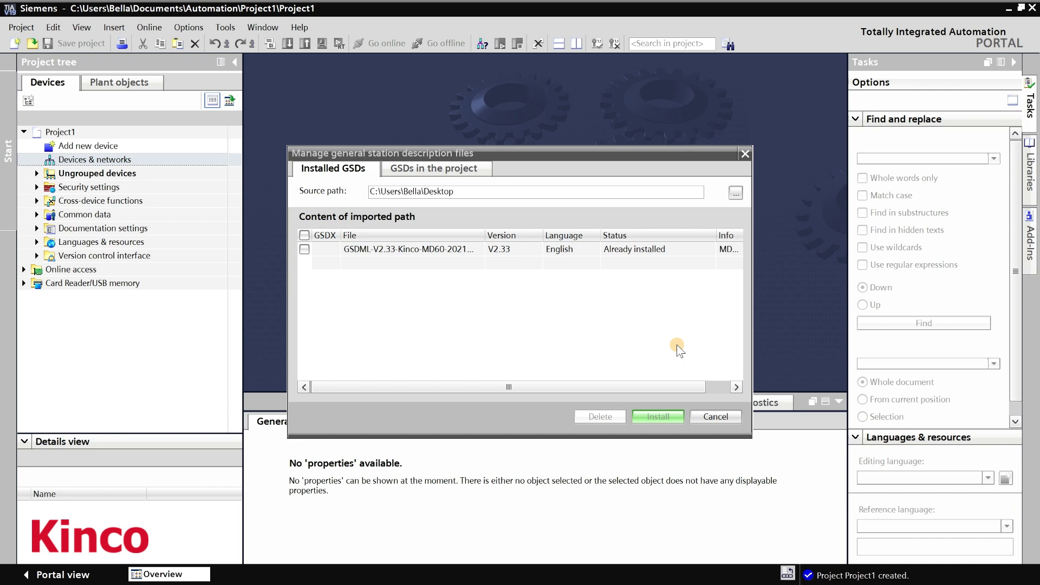
left_click(637, 249)
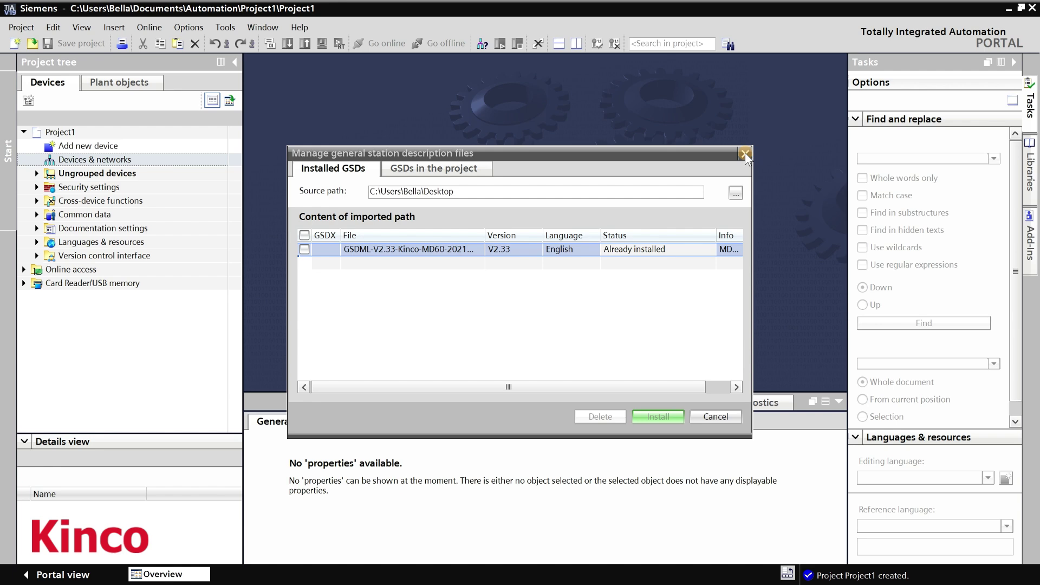
left_click(530, 308)
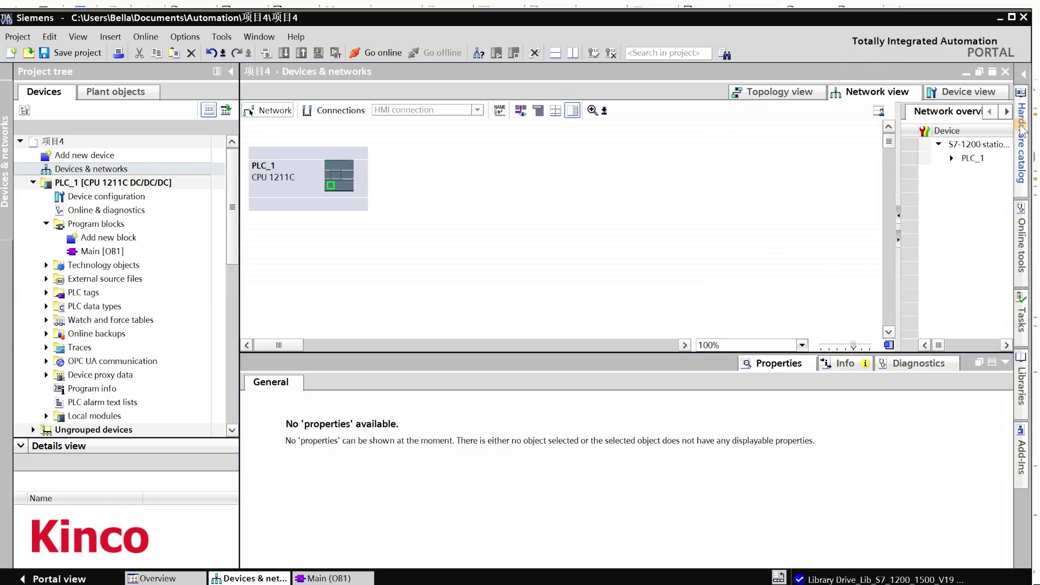
Add a Kinco MD60 drive from Other field devices > PROFINET IO > Drives beside PLC_1.
left_click(1022, 130)
left_click(849, 303)
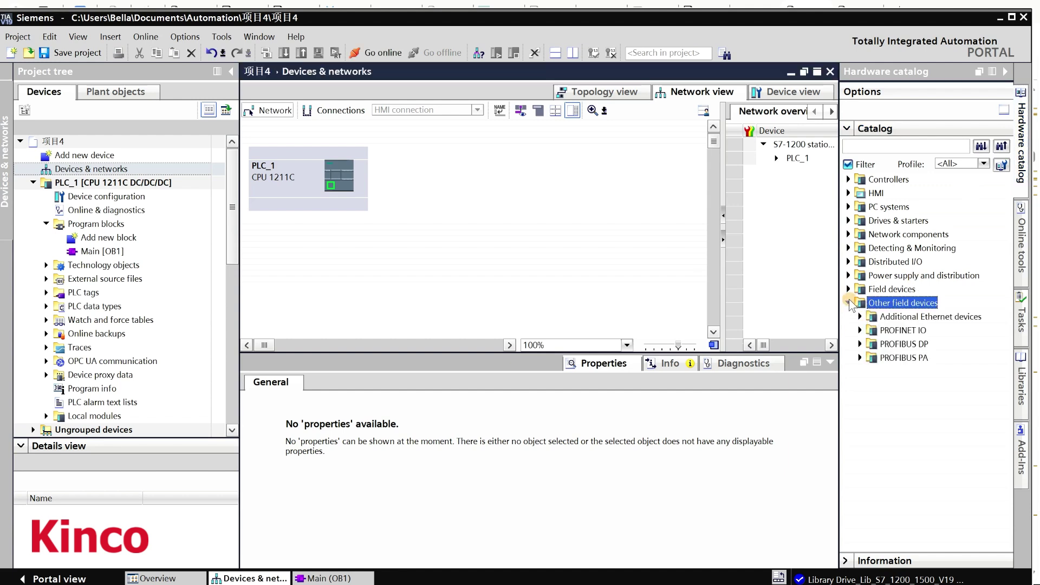
left_click(860, 330)
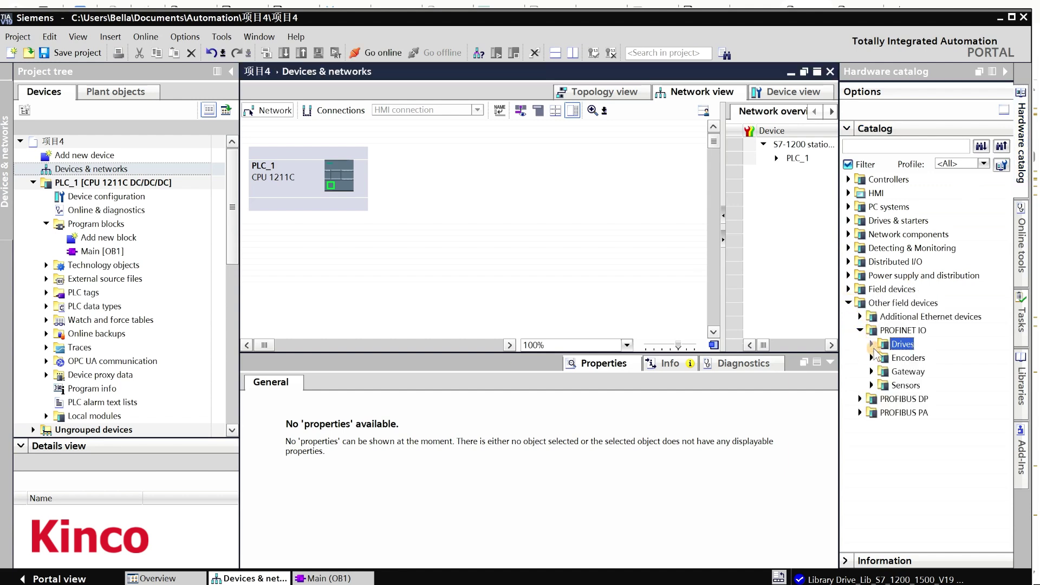
left_click(872, 346)
left_click(883, 358)
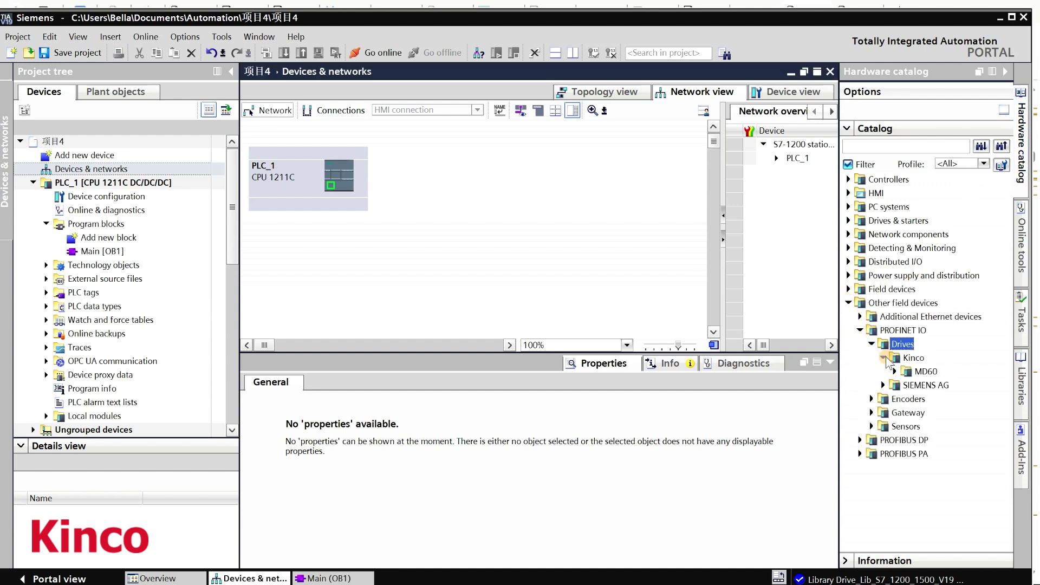
left_click(906, 385)
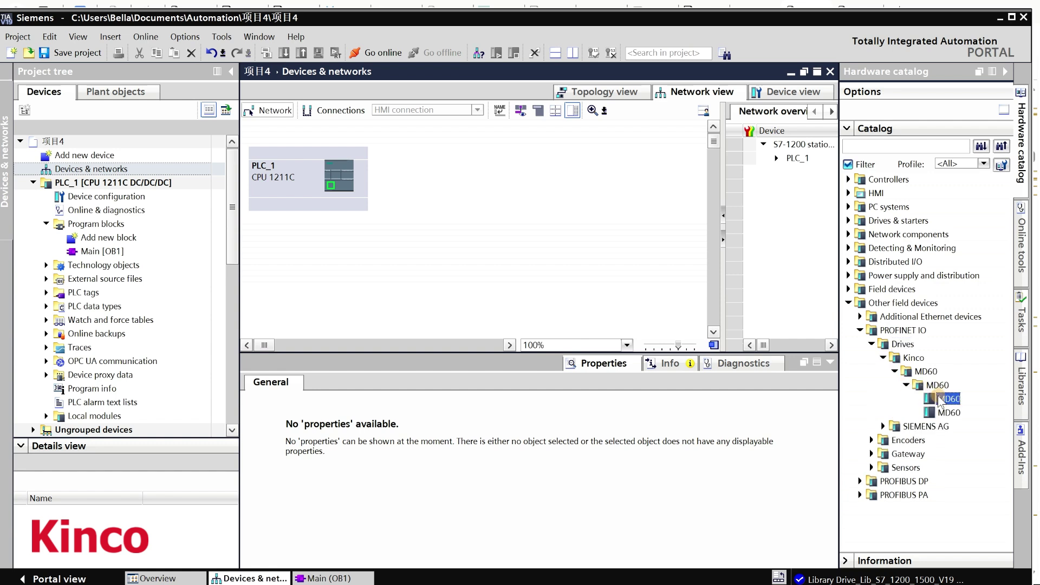
left_click_drag(949, 399, 469, 205)
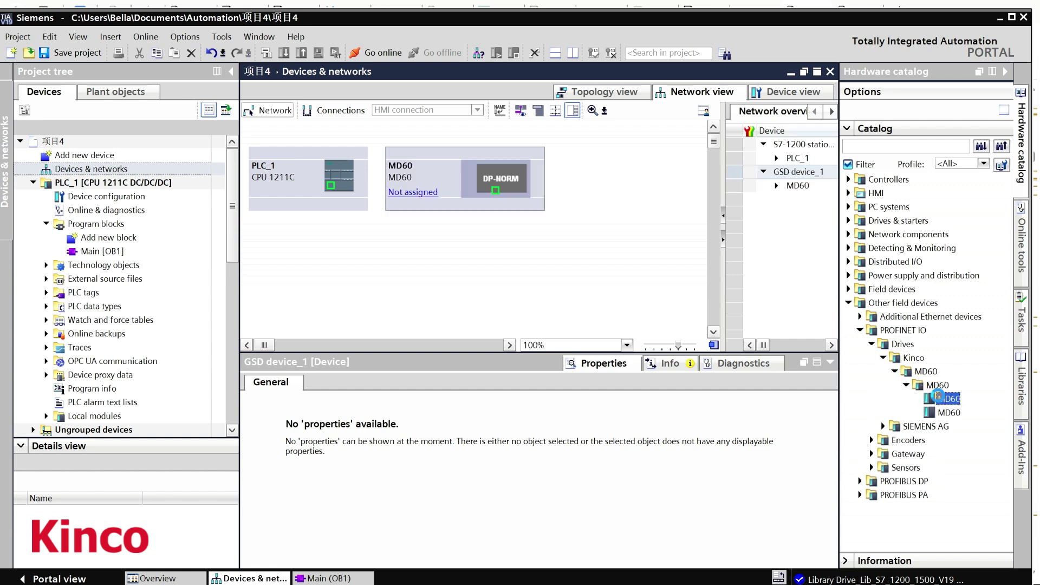
Assign the MD60 to PLC_1.PROFINET interface_1 and select the drive.
left_click(413, 199)
left_click(457, 213)
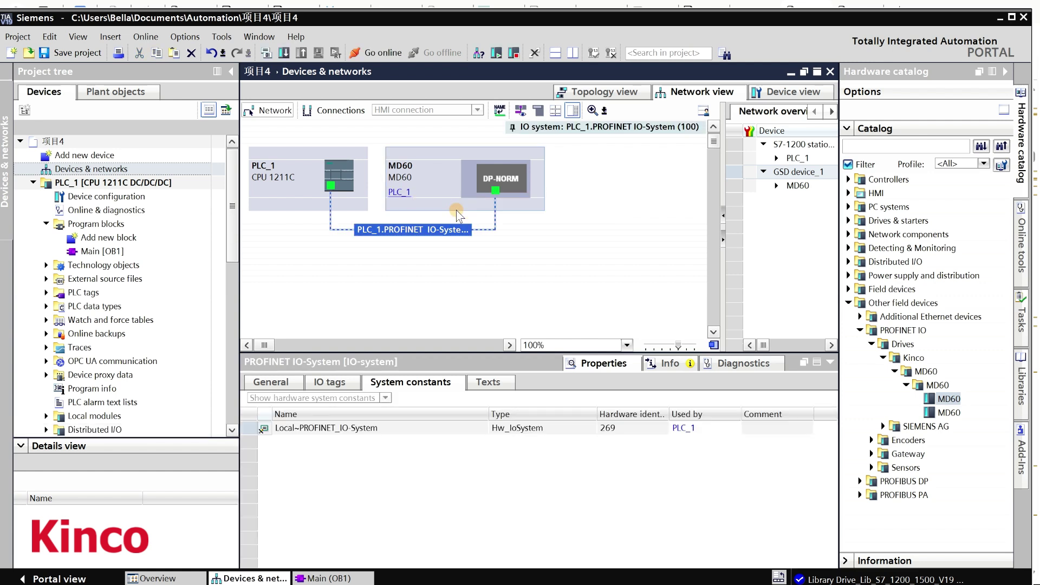
left_click(443, 178)
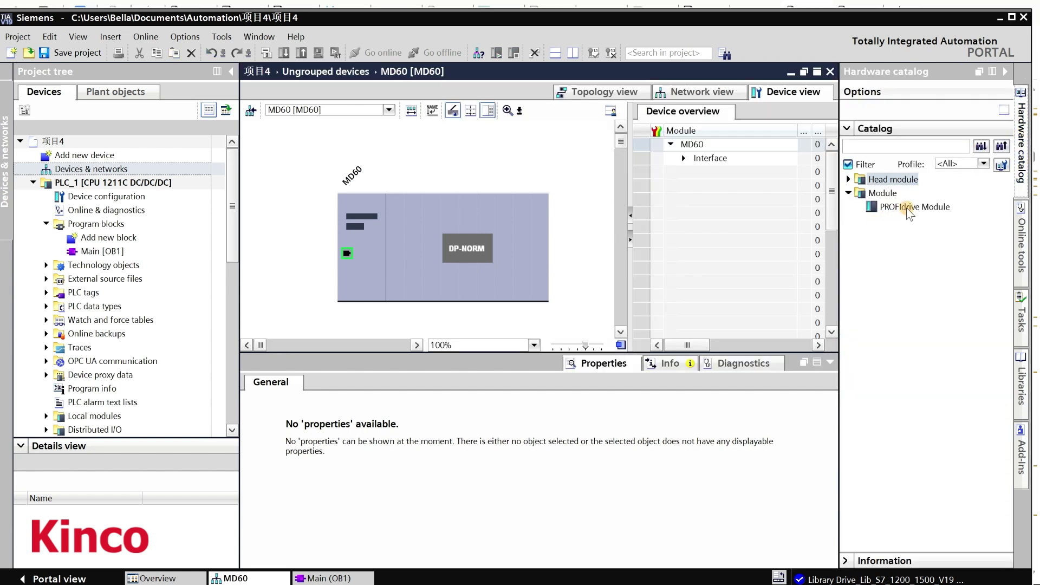
Insert the PROFIdrive Module into MD60 and inspect Standard Telegram 3 (hardware identifier 279).
left_click_drag(909, 211, 880, 198)
double_click(903, 209)
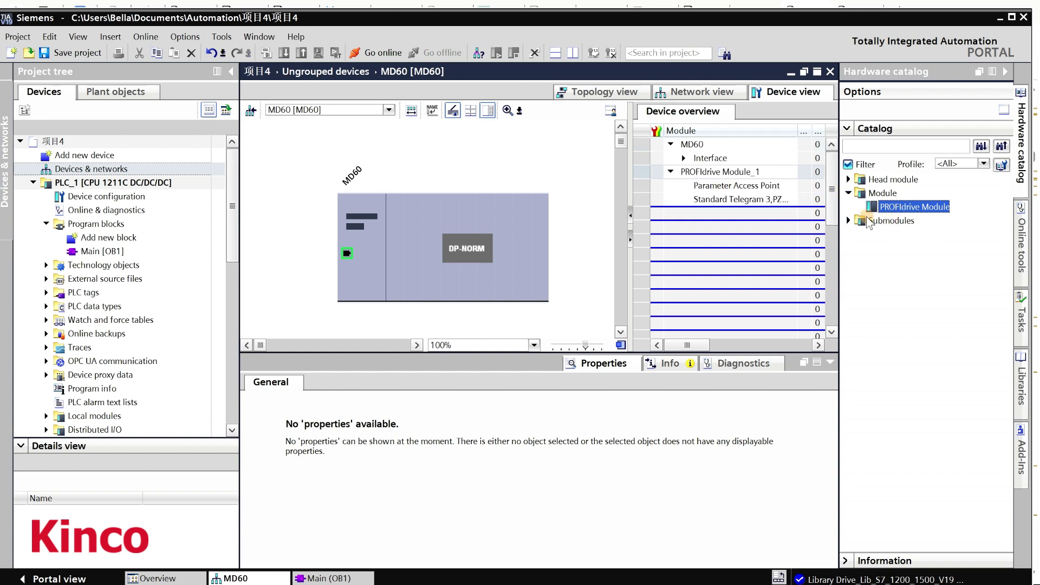
left_click(849, 220)
left_click(756, 201)
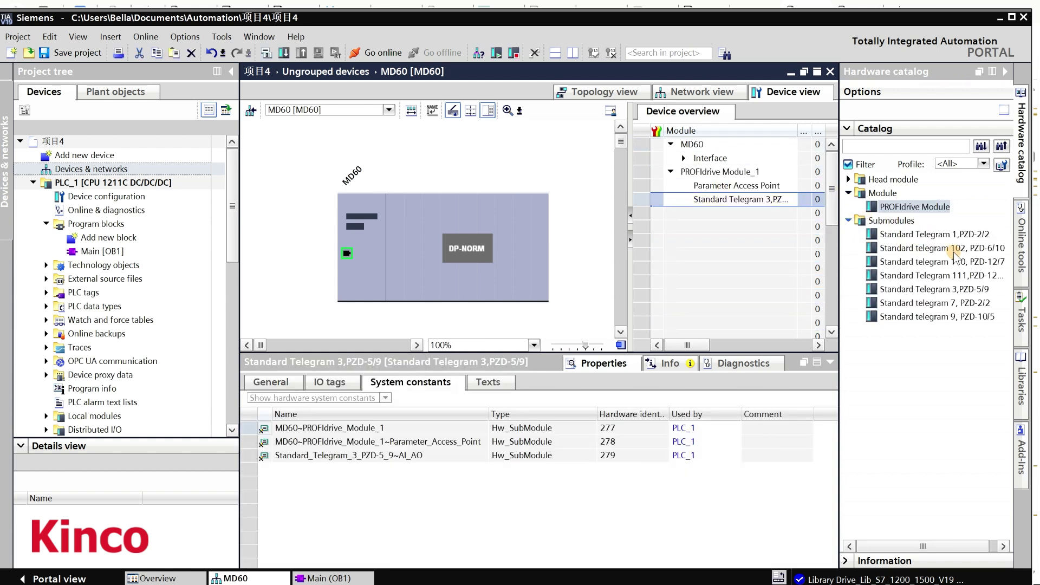
left_click(629, 428)
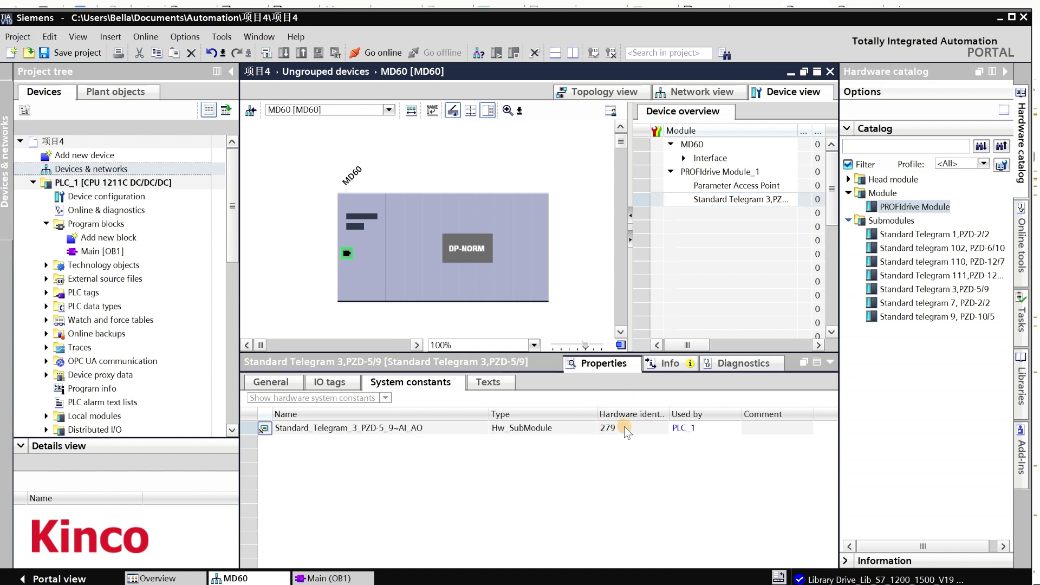
Browse the telegram options from Standard Telegram 1 down to Standard telegram 9.
left_click(958, 238)
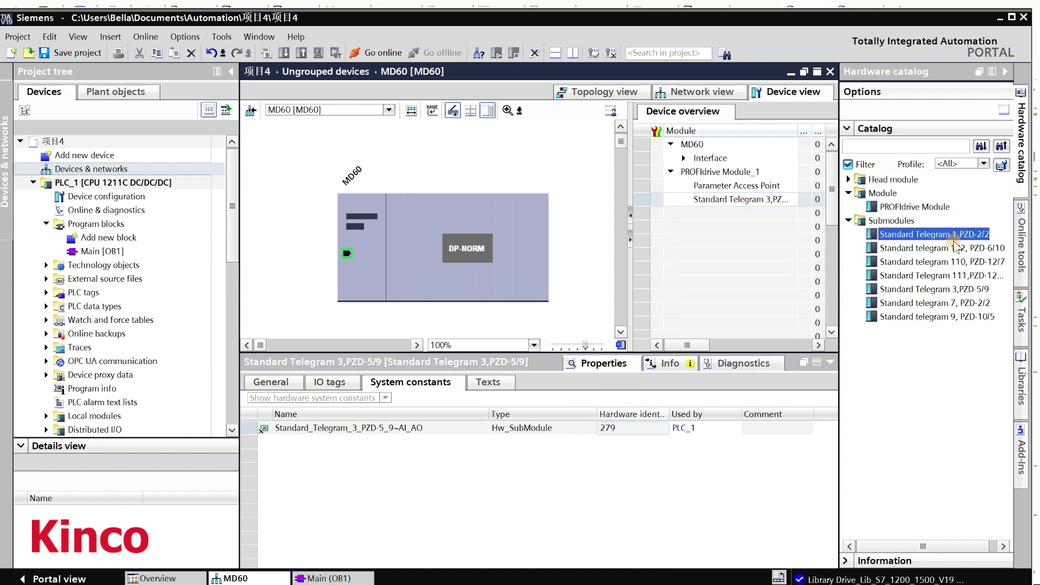
left_click(952, 248)
left_click(943, 275)
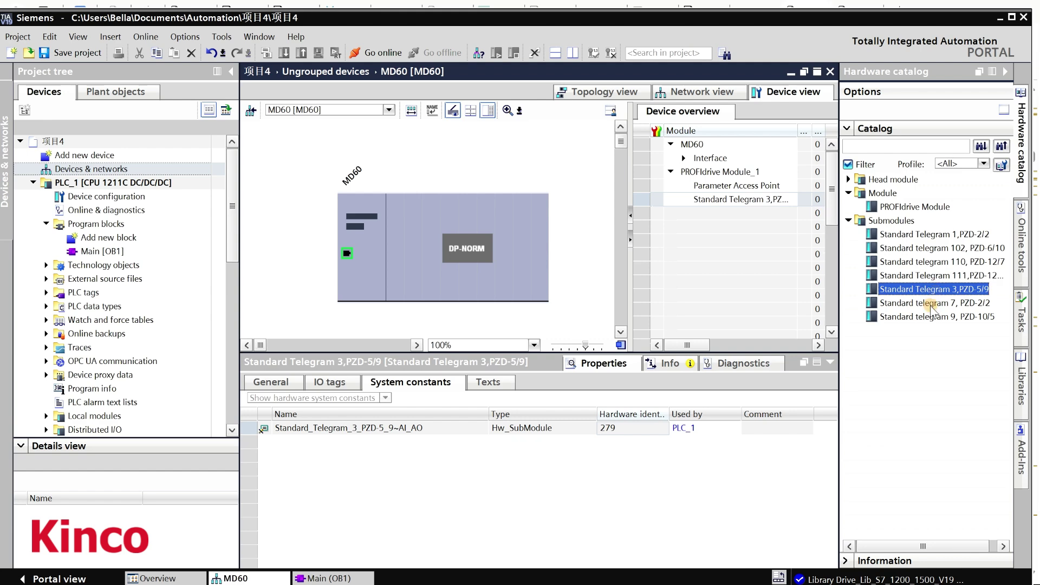
left_click(931, 305)
left_click(933, 317)
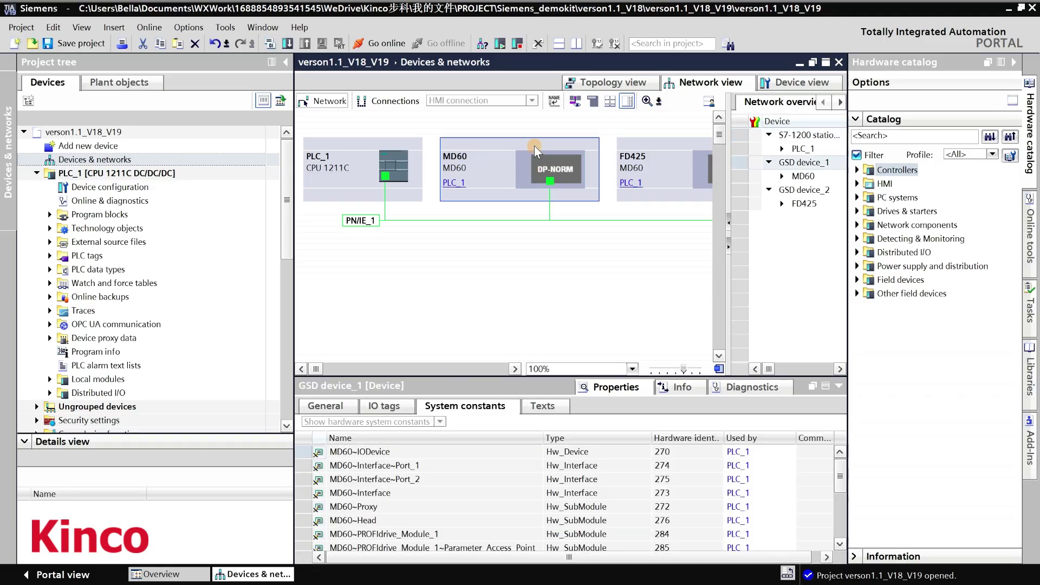
Review MD60's Ethernet addresses: subnet PN/IE_1, IP 192.168.0.3, device name md60.
left_click(559, 167)
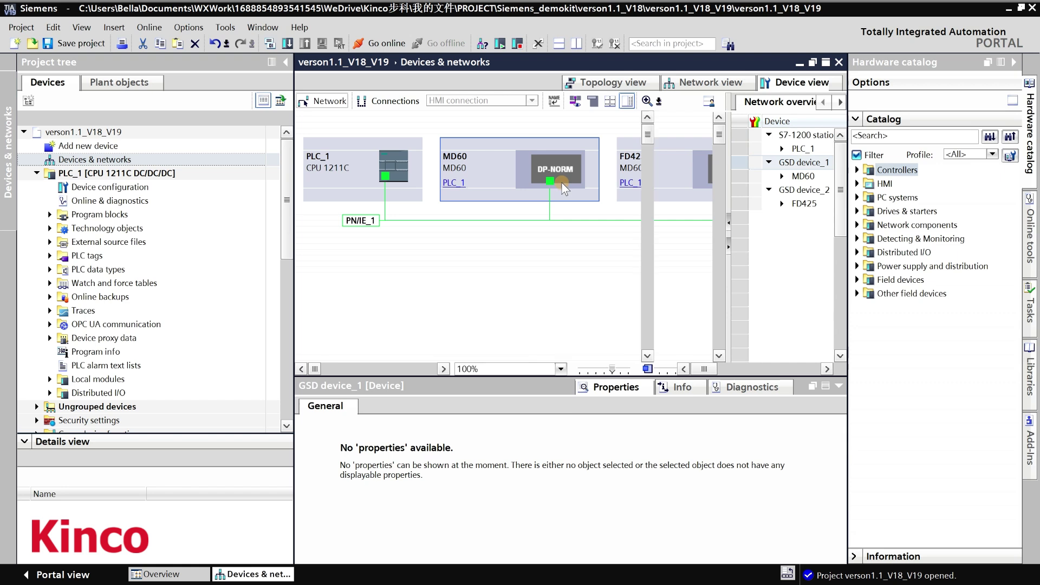
left_click(401, 242)
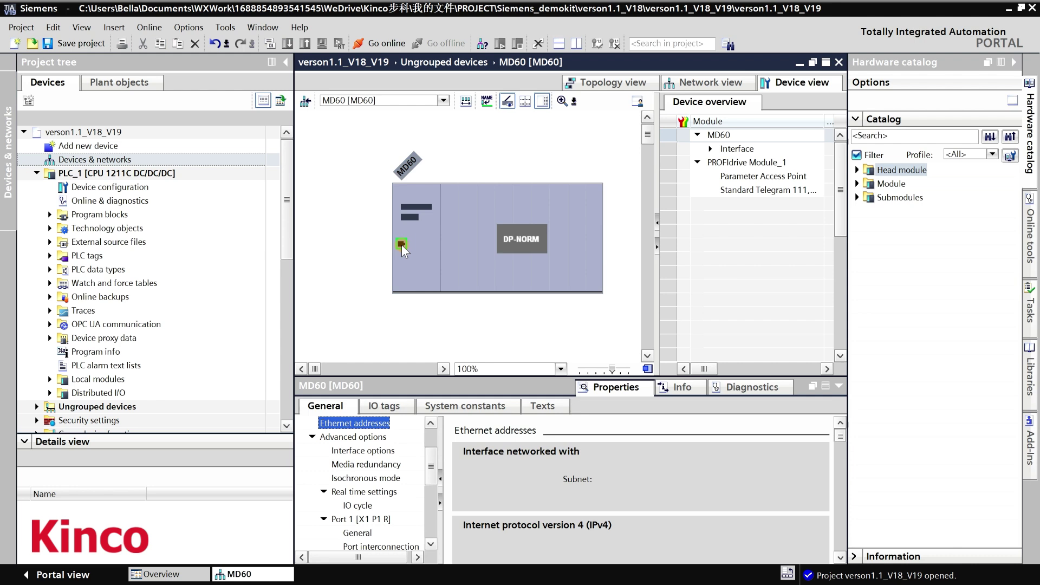
scroll(354, 493, "down", 2)
scroll(353, 493, "up", 3)
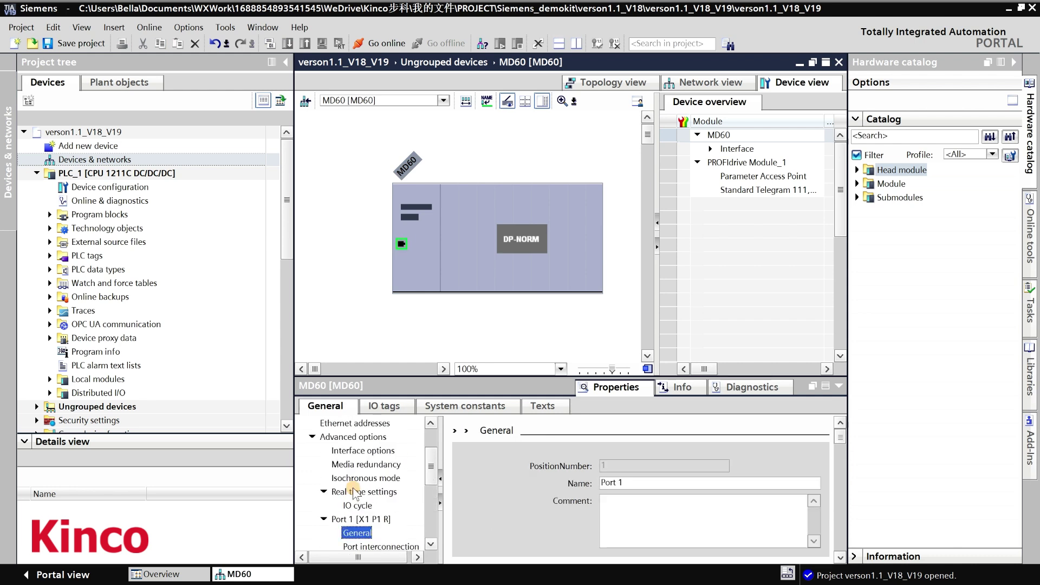
scroll(372, 480, "up", 1)
left_click(375, 465)
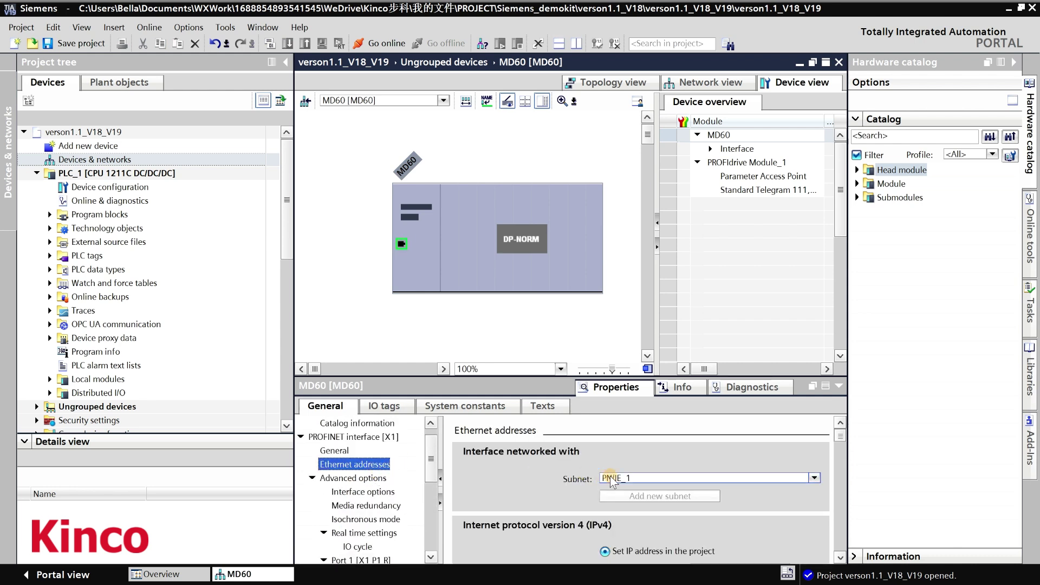
scroll(520, 470, "down", 1)
scroll(517, 467, "down", 4)
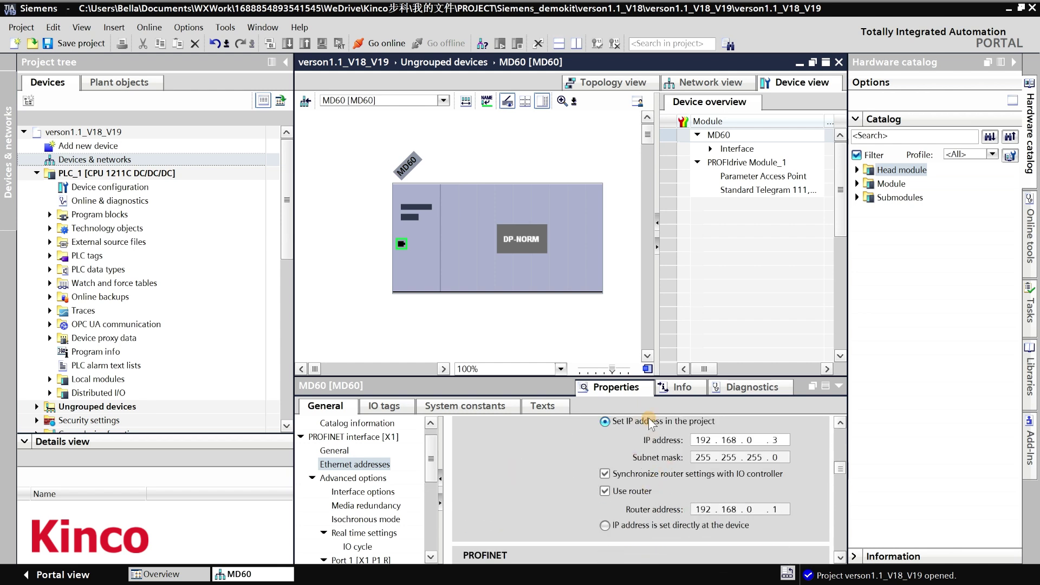
scroll(638, 507, "down", 2)
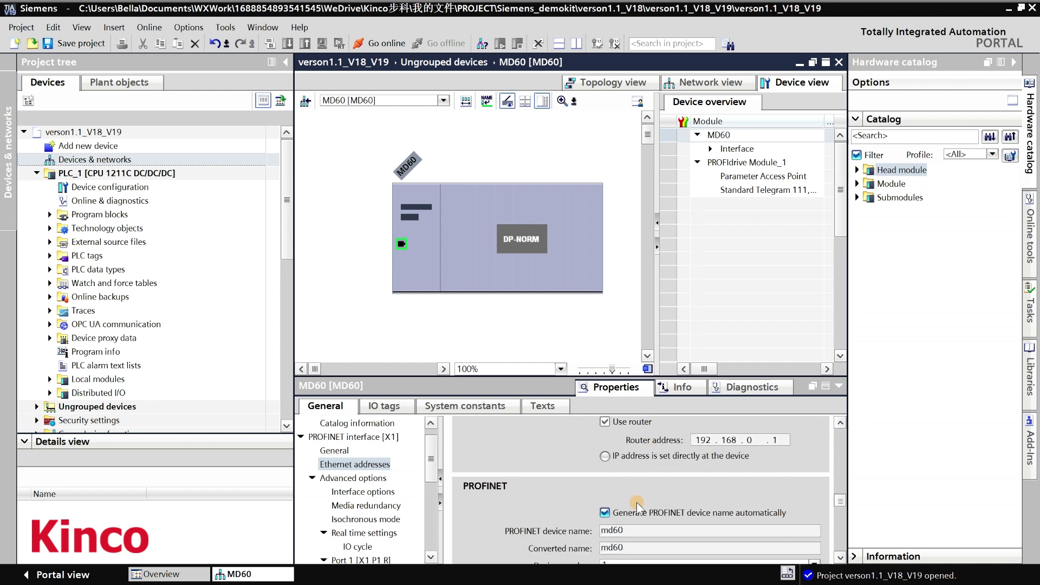
scroll(635, 488, "down", 1)
left_click(605, 479)
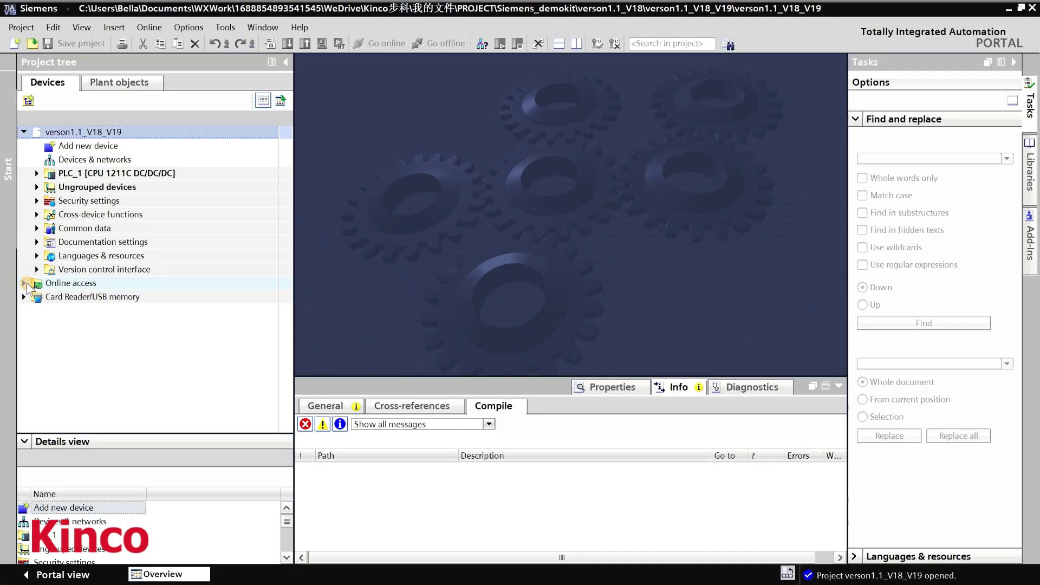
Scan the ASIX USB adapter's accessible devices and expand fd425's online diagnostics entry.
left_click(24, 283)
left_click(37, 310)
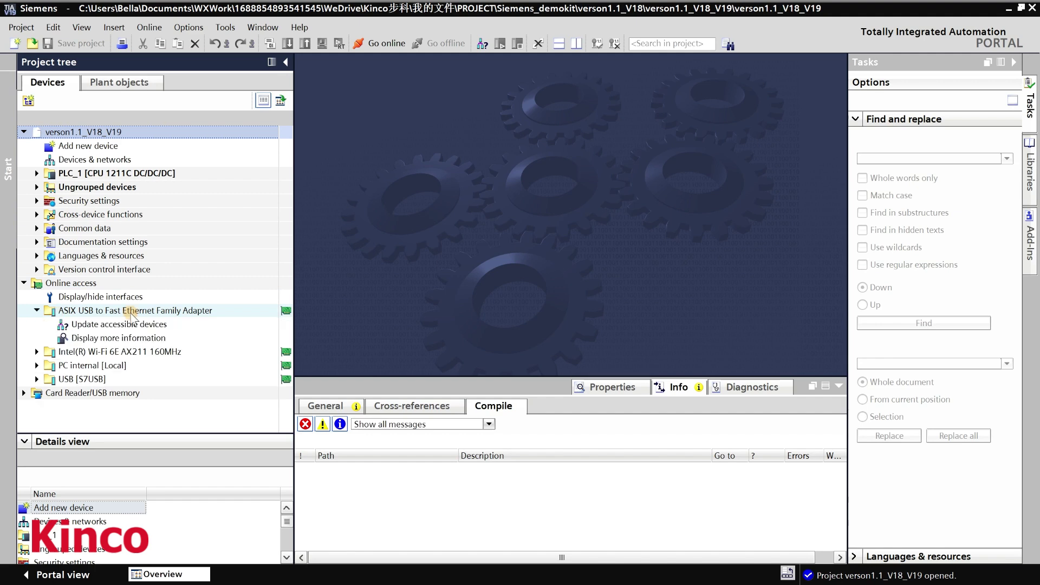
left_click(108, 327)
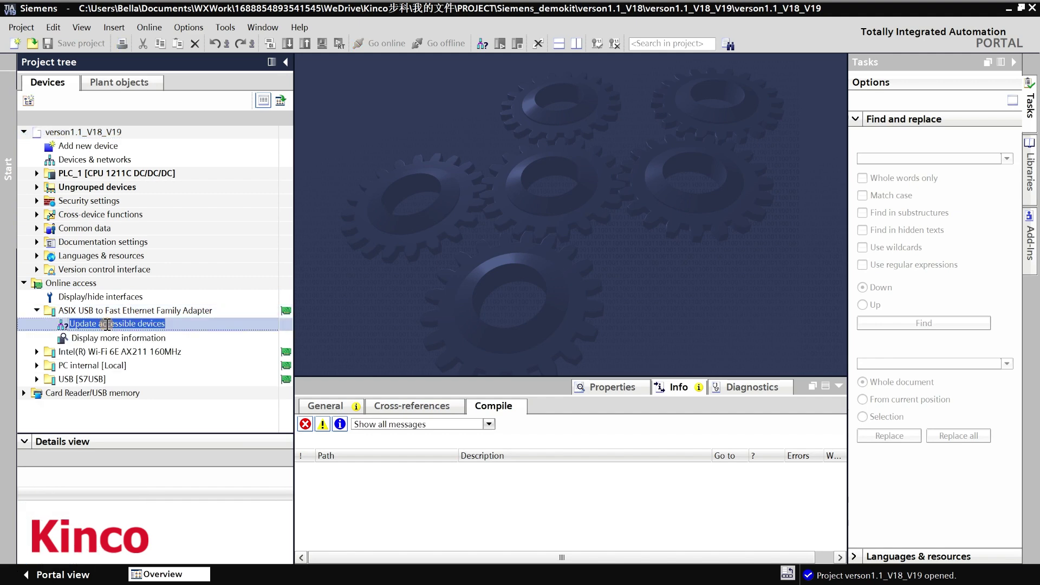
left_click(210, 328)
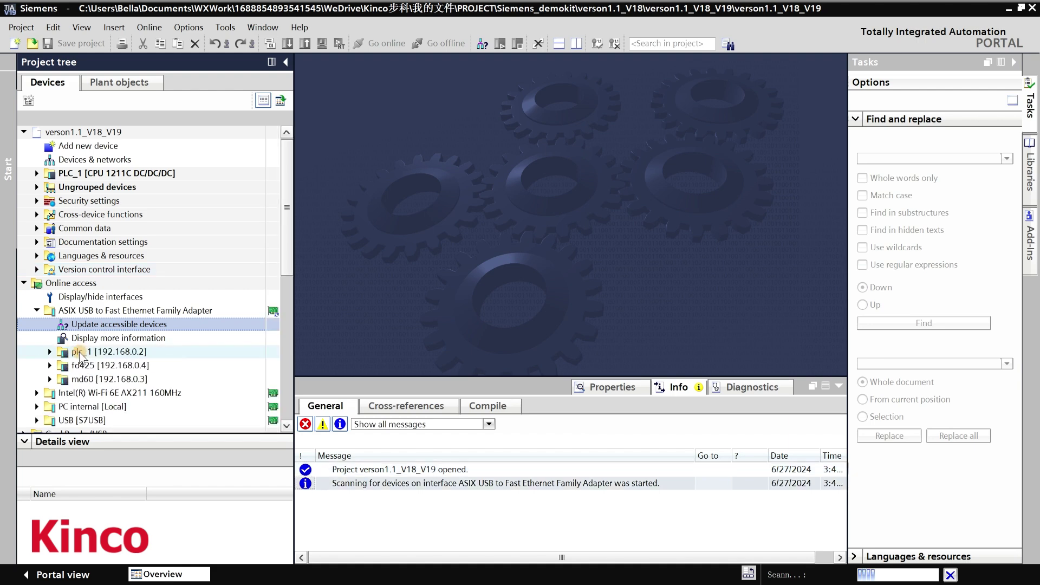
scroll(138, 356, "down", 2)
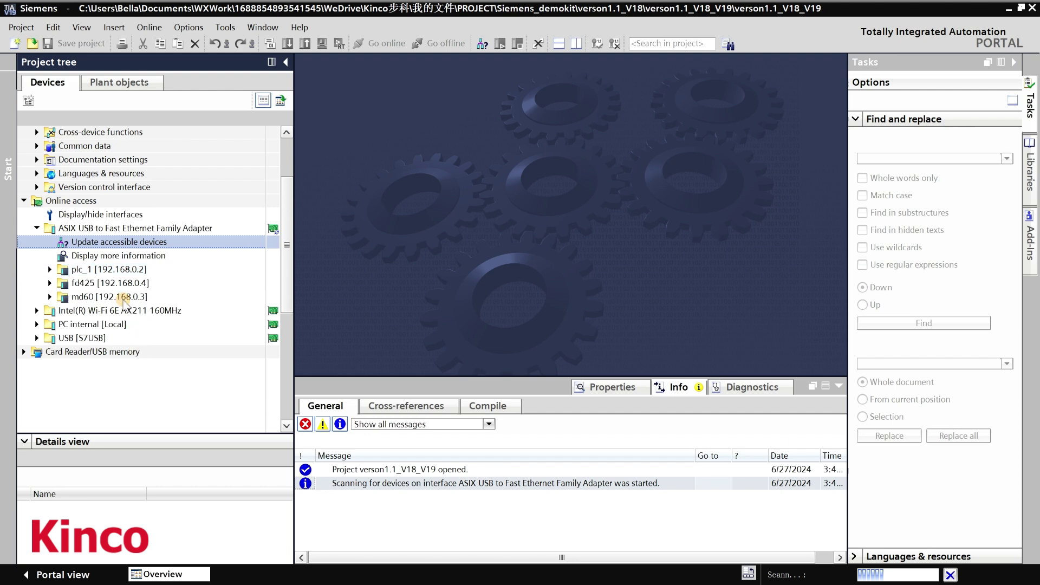
left_click(49, 283)
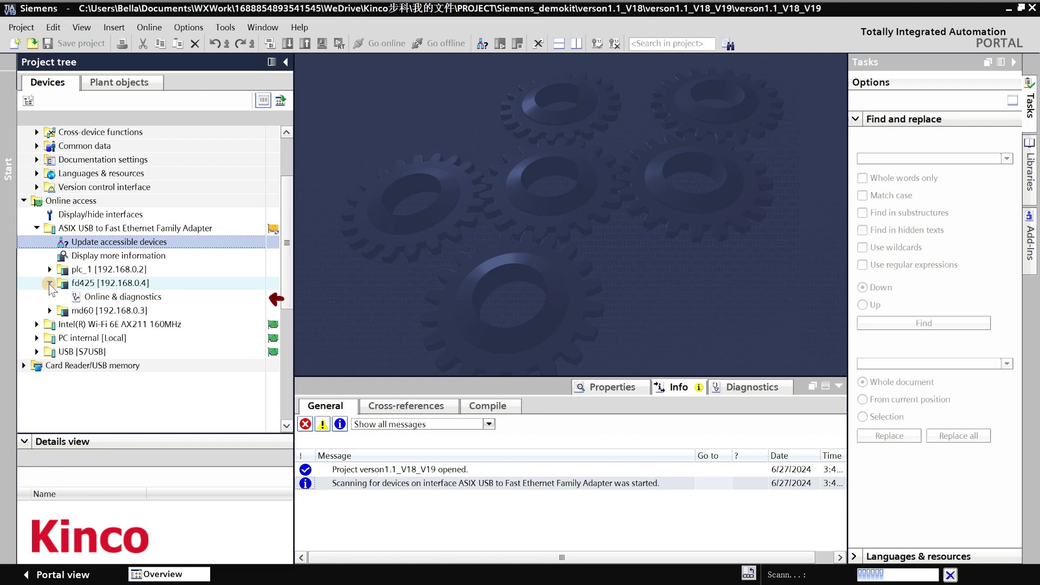
left_click(115, 298)
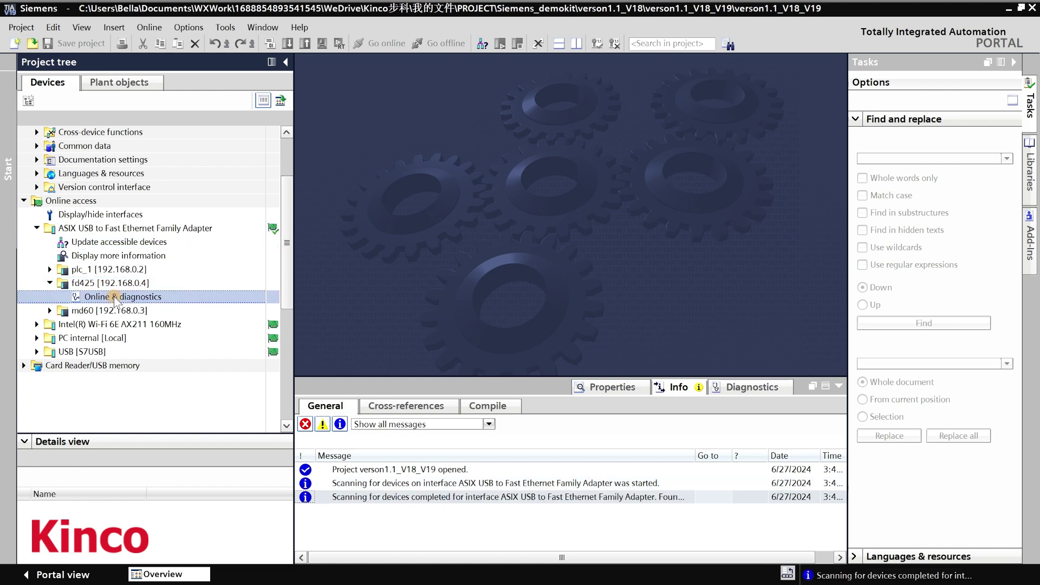
Open fd425's online diagnostics and show its current Ethernet address settings.
double_click(114, 298)
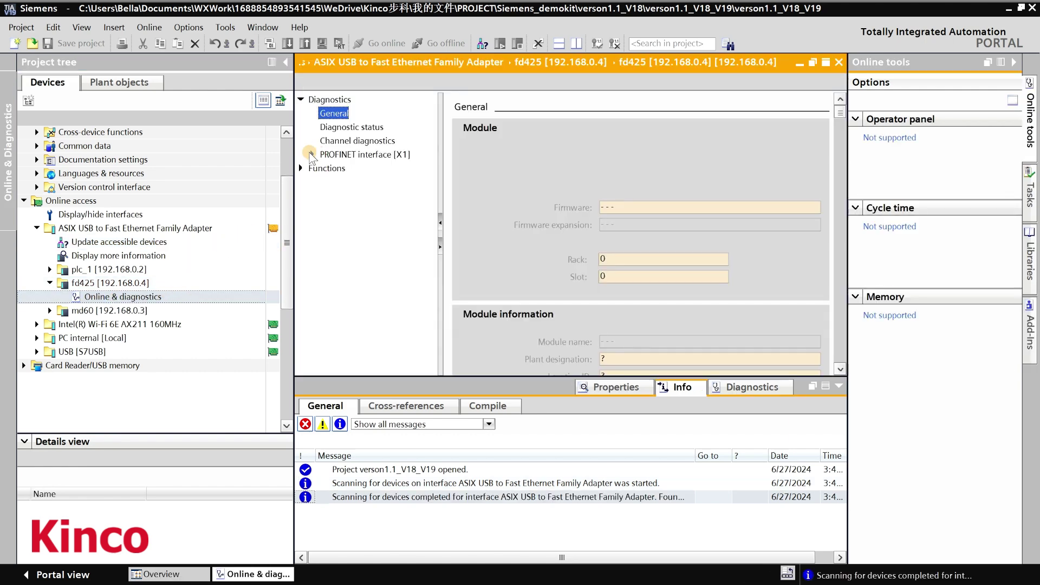
left_click(312, 155)
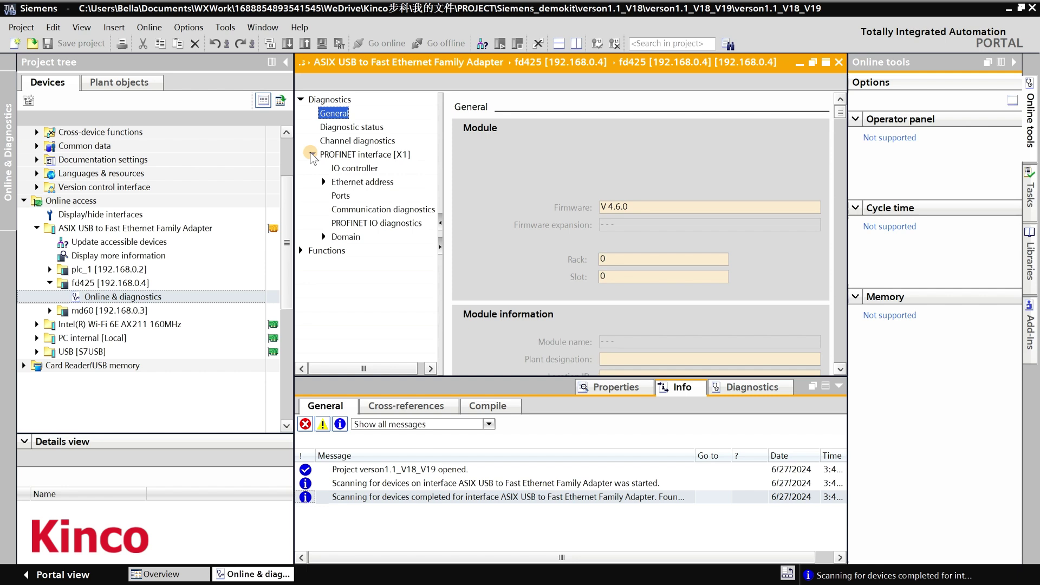
double_click(342, 184)
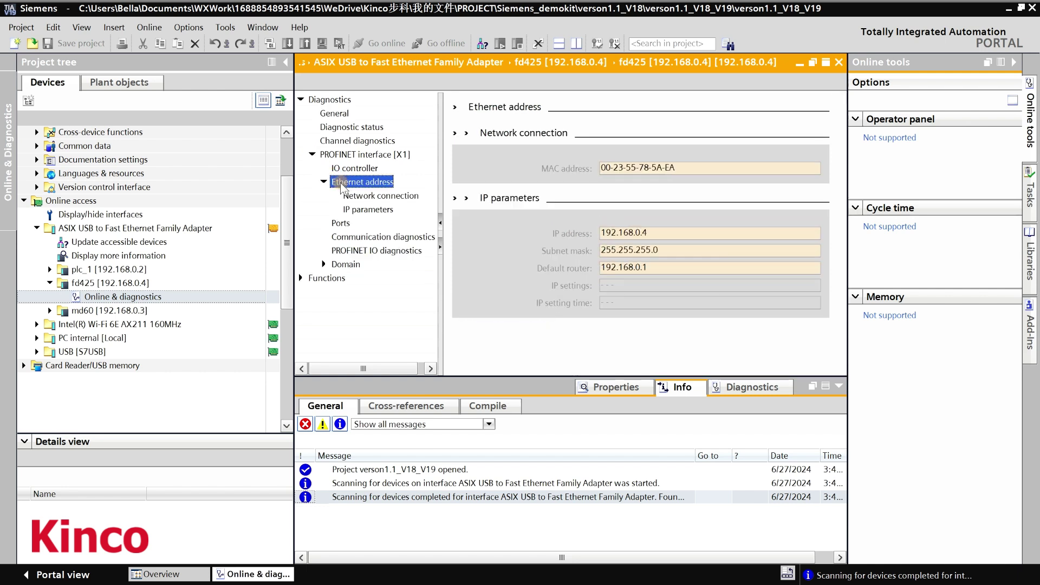
left_click(673, 269)
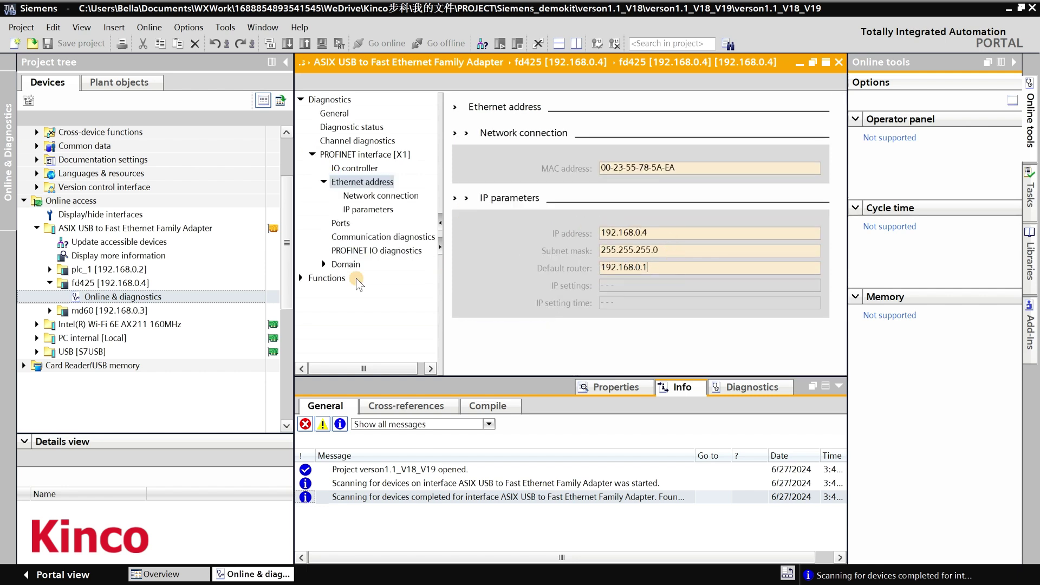
Assign IP 192.168.0.4 to fd425 and show its PROFINET device name assignment, fd425.
left_click(301, 279)
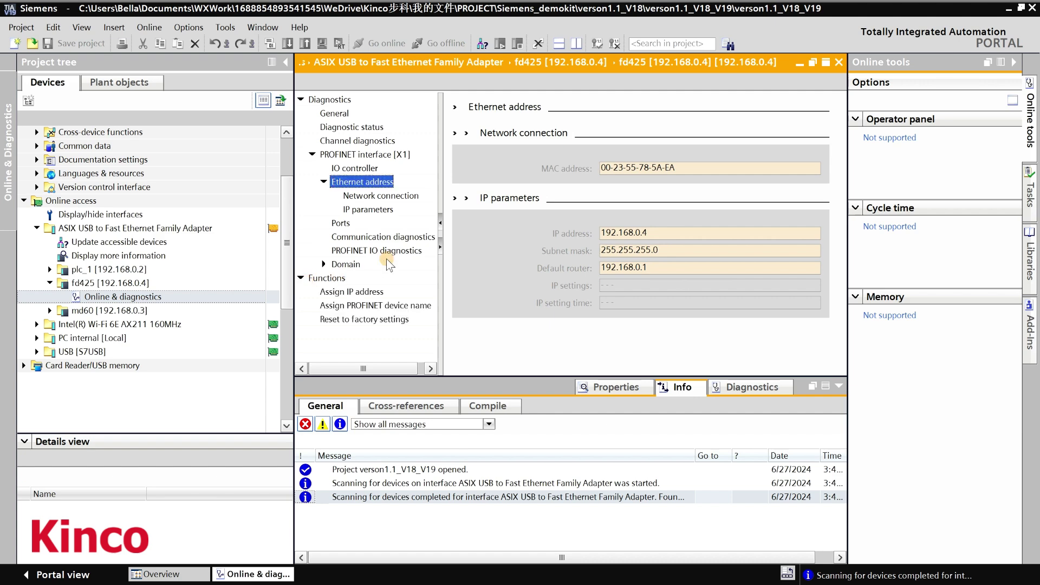
left_click(355, 293)
scroll(645, 255, "down", 3)
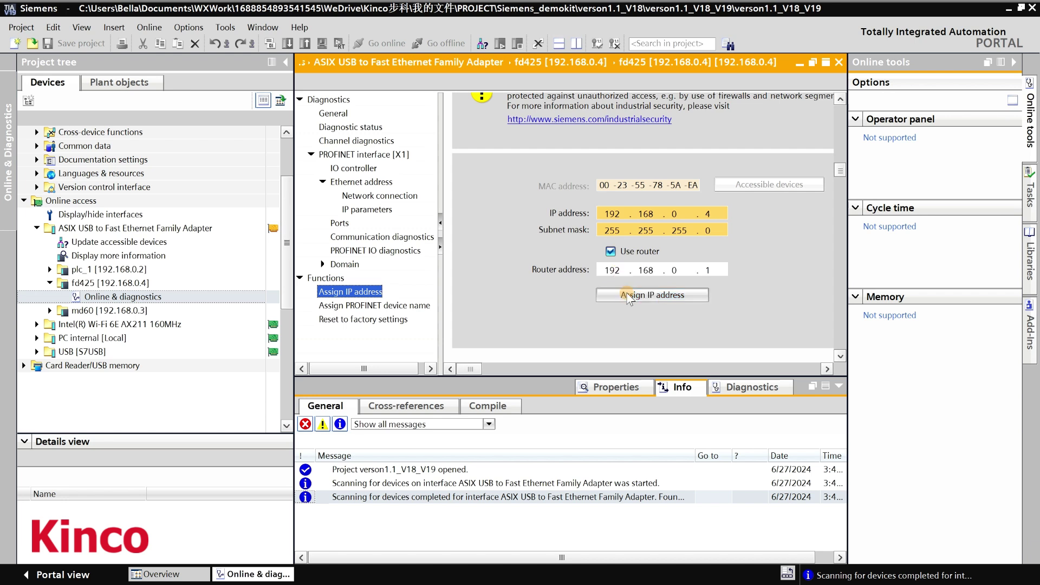
left_click(668, 295)
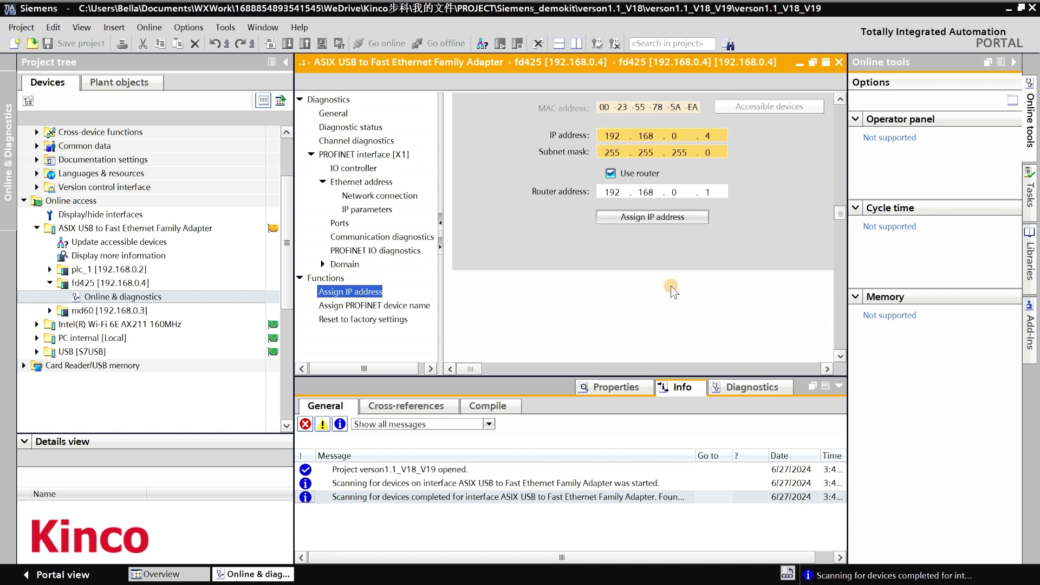
left_click(361, 307)
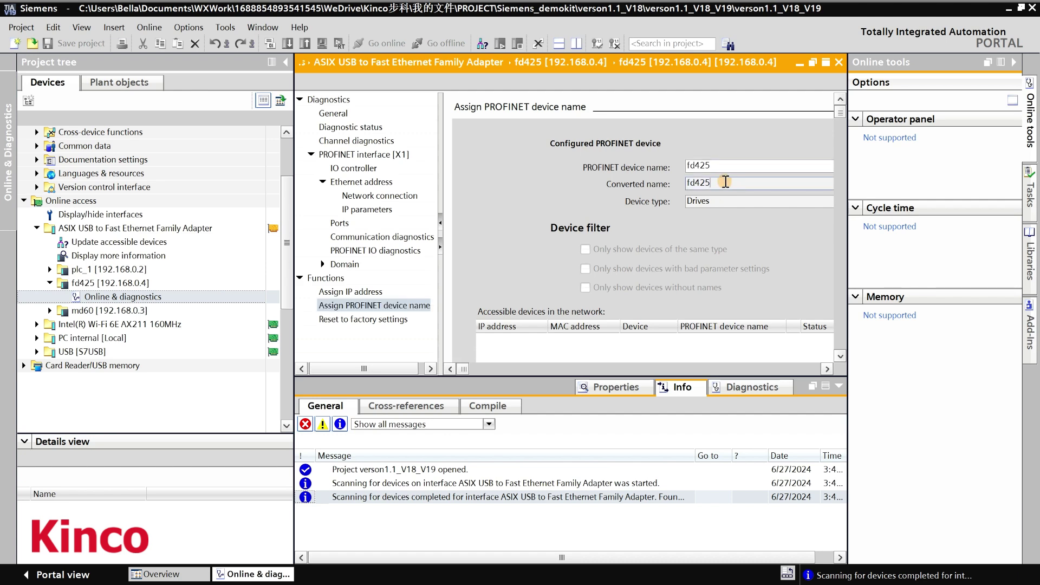
scroll(705, 231, "down", 4)
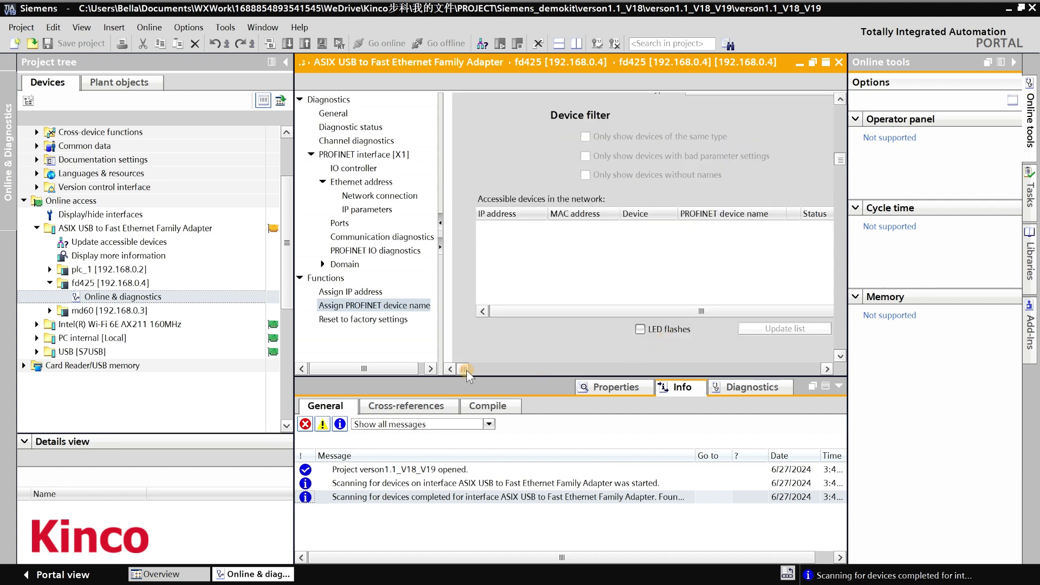